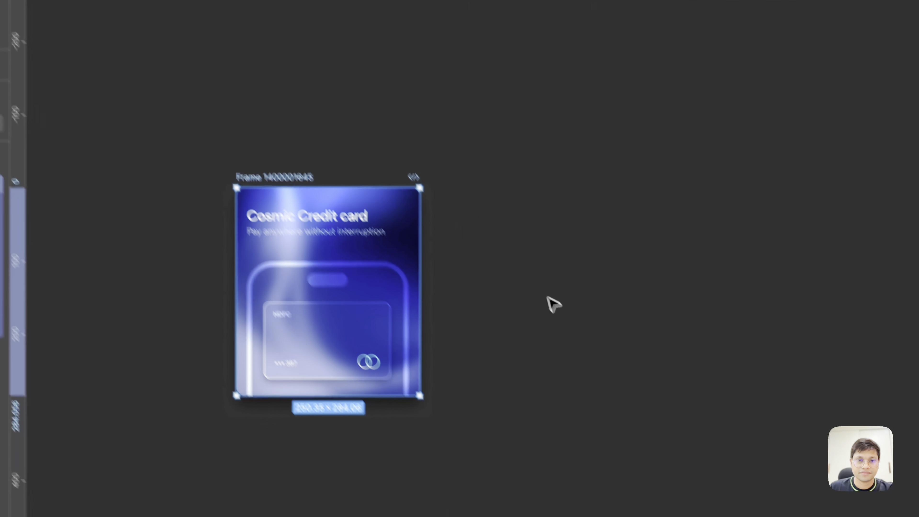
- Draw a 266 by 308 frame on empty canvas beside the existing card design and round its corners to 24
click(644, 402)
scroll(648, 403, right, 10)
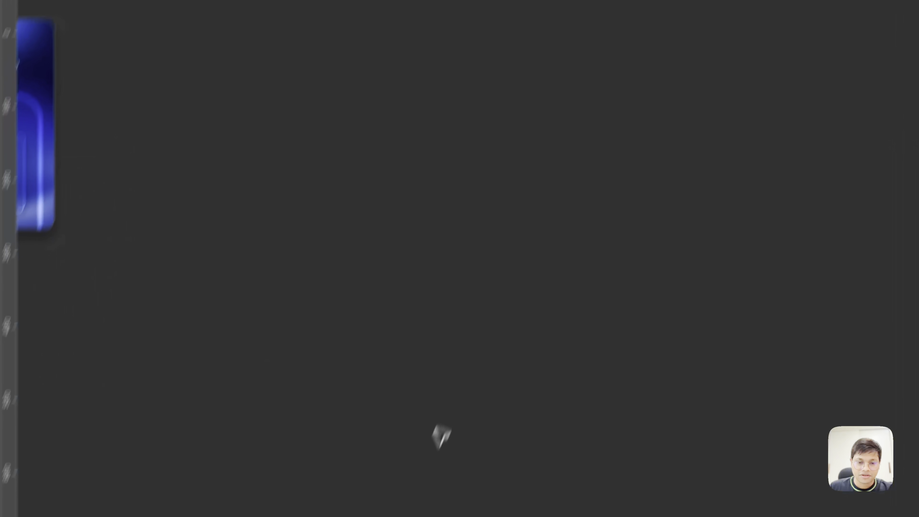
click(413, 456)
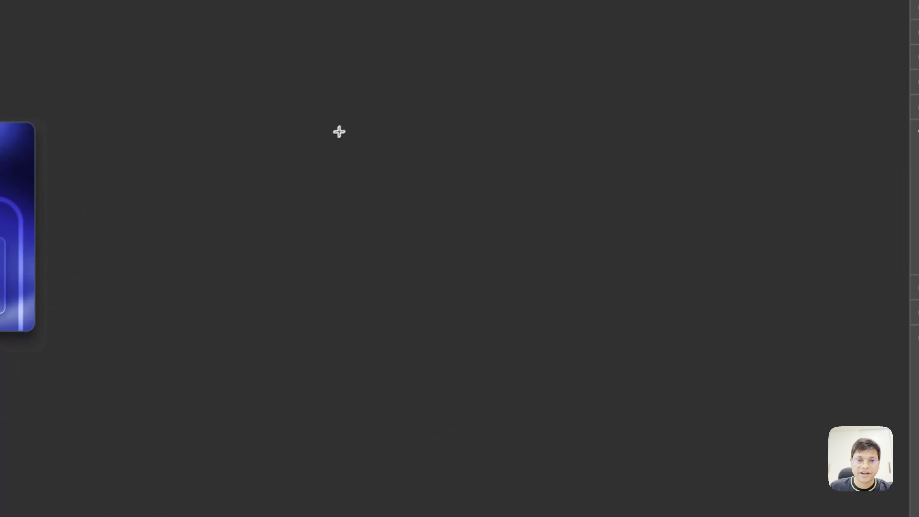
drag(339, 132, 535, 356)
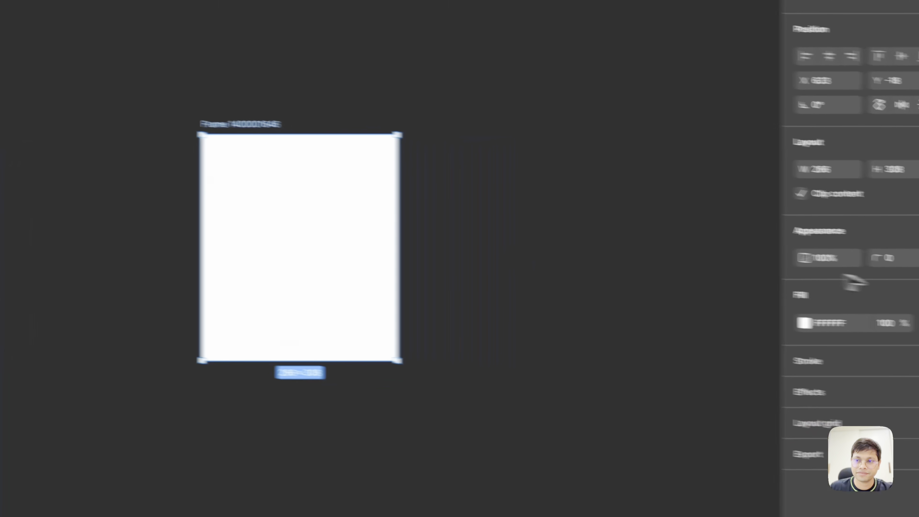
click(805, 248)
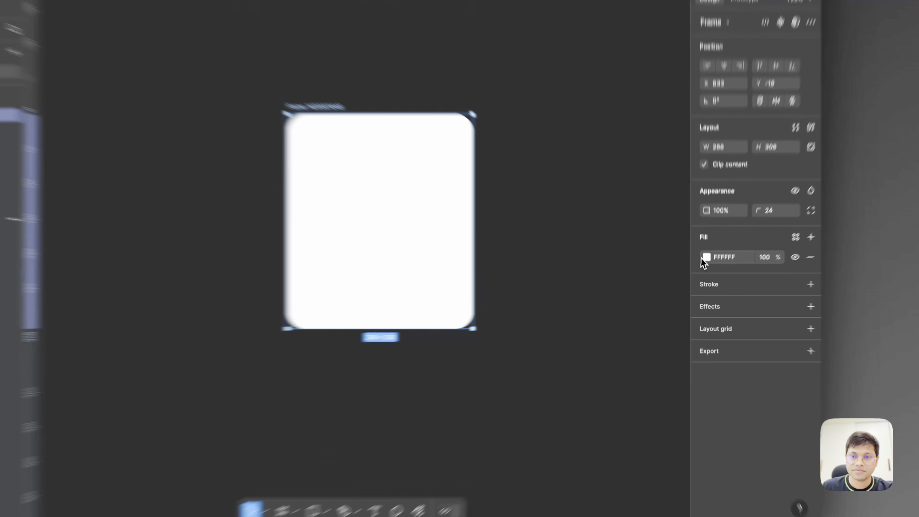
- Change the frame's fill to a linear gradient running diagonally from the upper-right corner to the lower-left corner
click(708, 272)
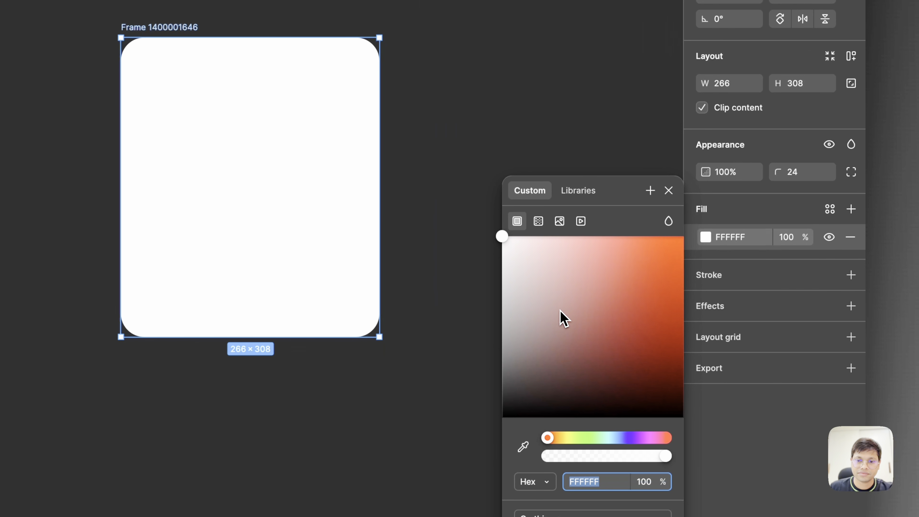
click(539, 222)
scroll(406, 257, right, 3)
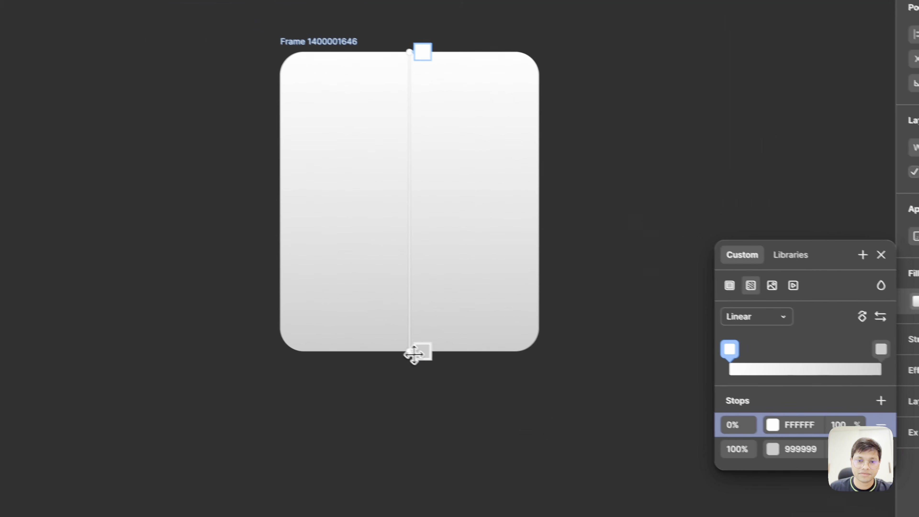
drag(414, 355, 290, 349)
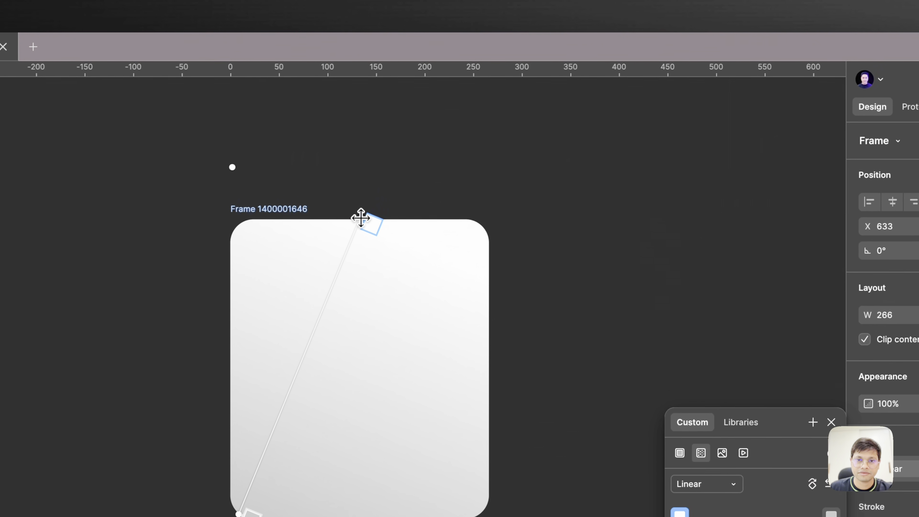
drag(361, 217, 476, 222)
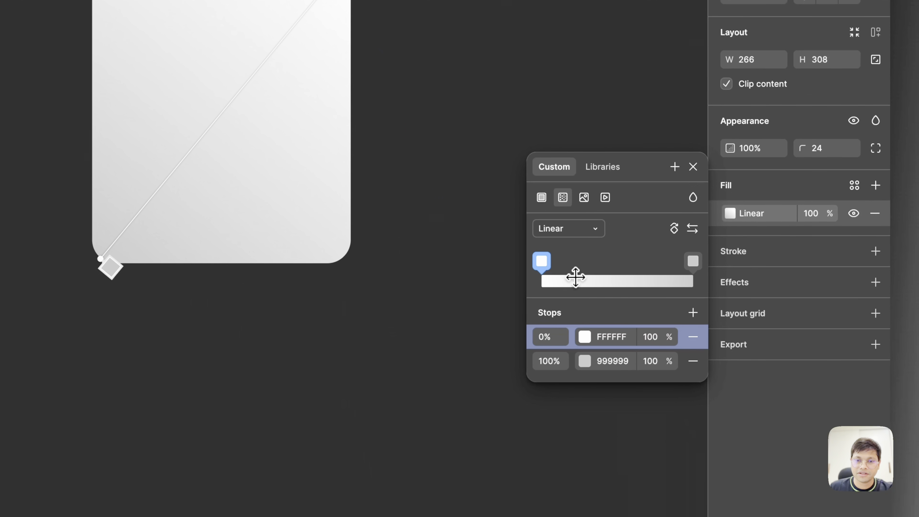
scroll(536, 410, down, 3)
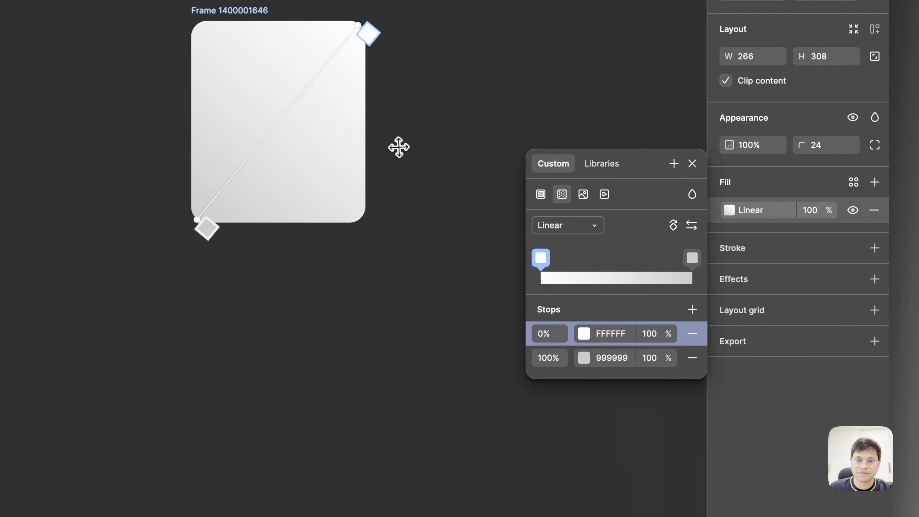
scroll(399, 147, up, 4)
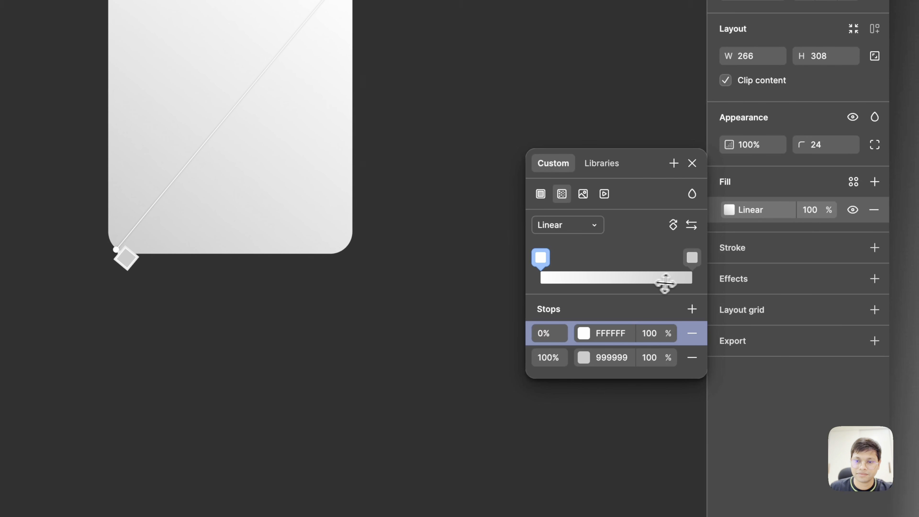
- Set the gradient's 0% stop to black 000000 and its 100% stop to violet-blue 2F3CB8
click(584, 333)
drag(447, 363, 281, 407)
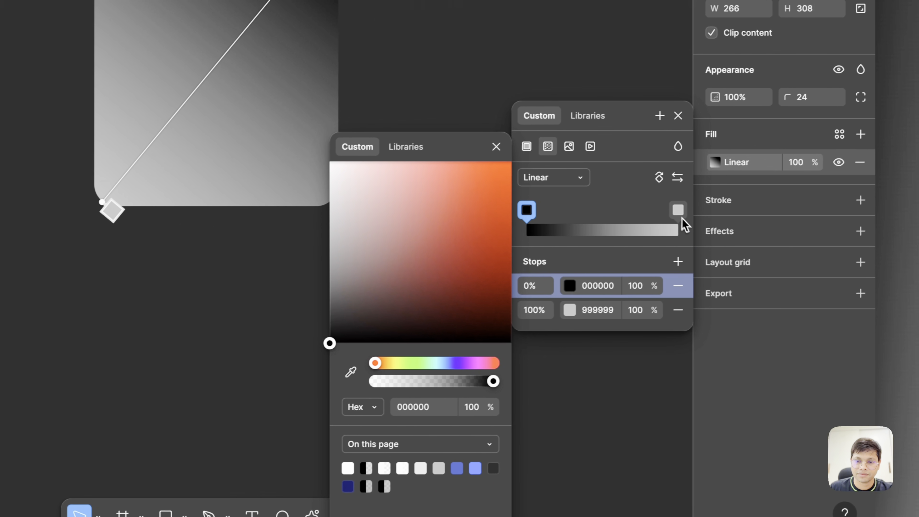
click(758, 194)
click(444, 366)
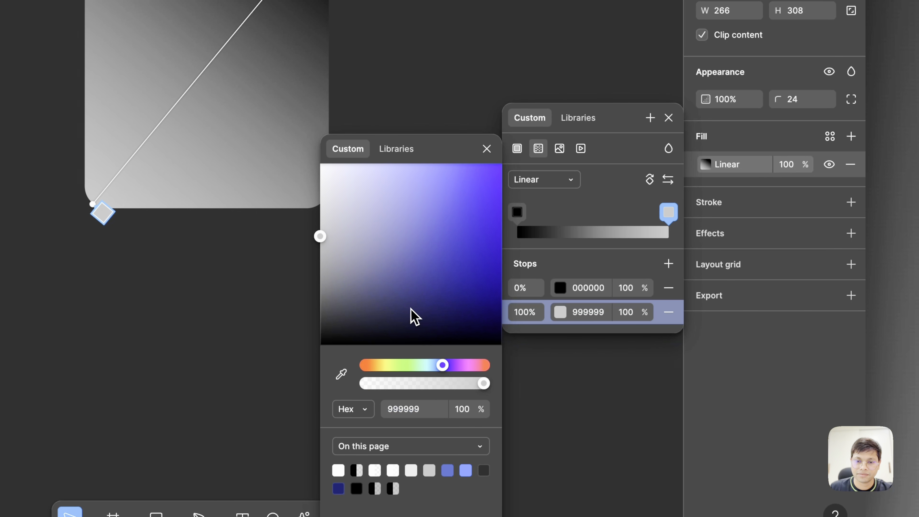
drag(411, 309, 463, 223)
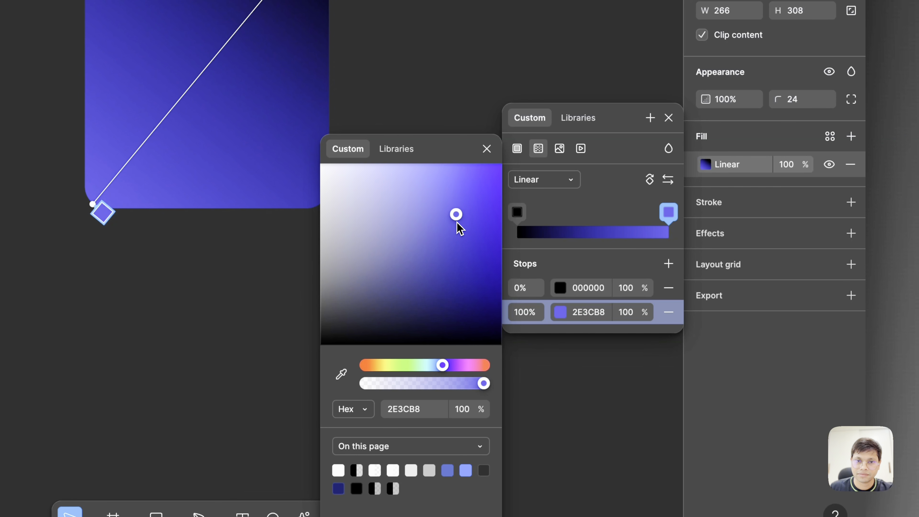
- Recolour the gradient's 0% stop to a dark navy around 151A3E and deselect the frame
click(518, 214)
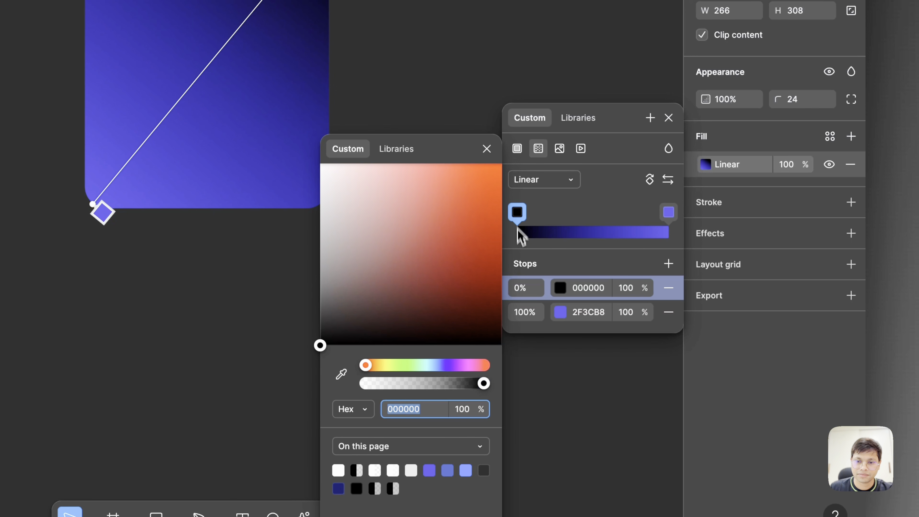
click(443, 365)
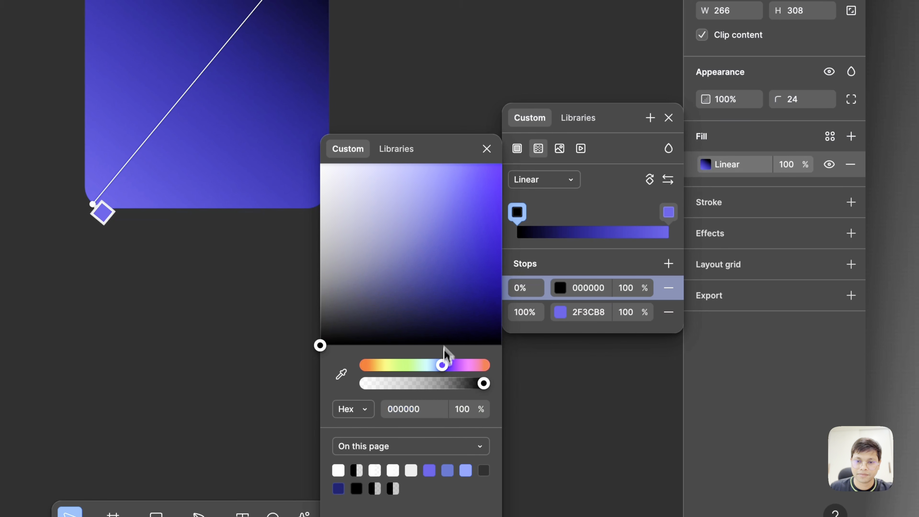
click(457, 263)
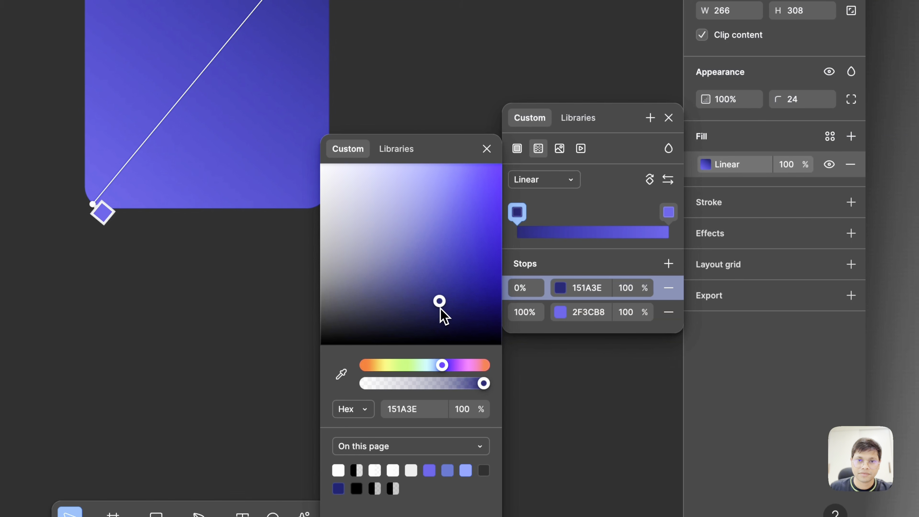
click(403, 39)
scroll(601, 171, down, 4)
click(613, 183)
scroll(616, 186, up, 1)
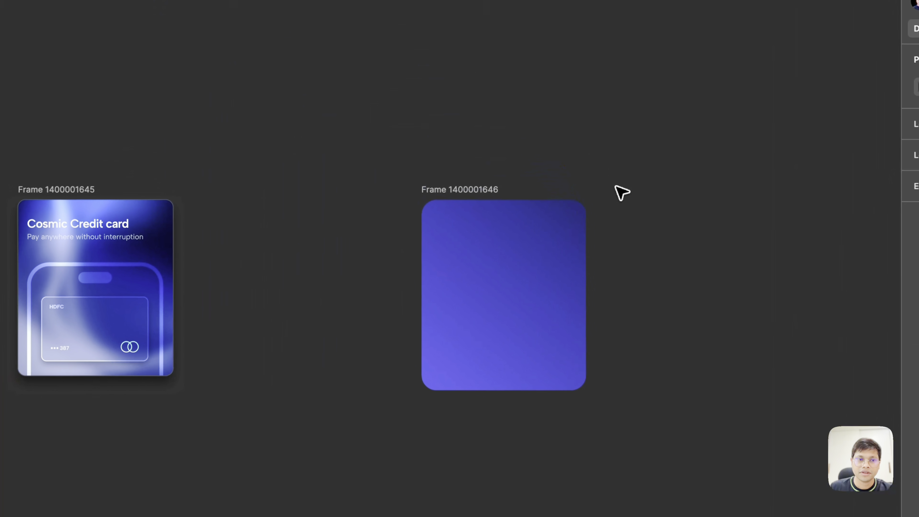
- Add a 1-thick inside stroke to the gradient frame in white FFFFFF at 10% opacity
scroll(626, 232, up, 5)
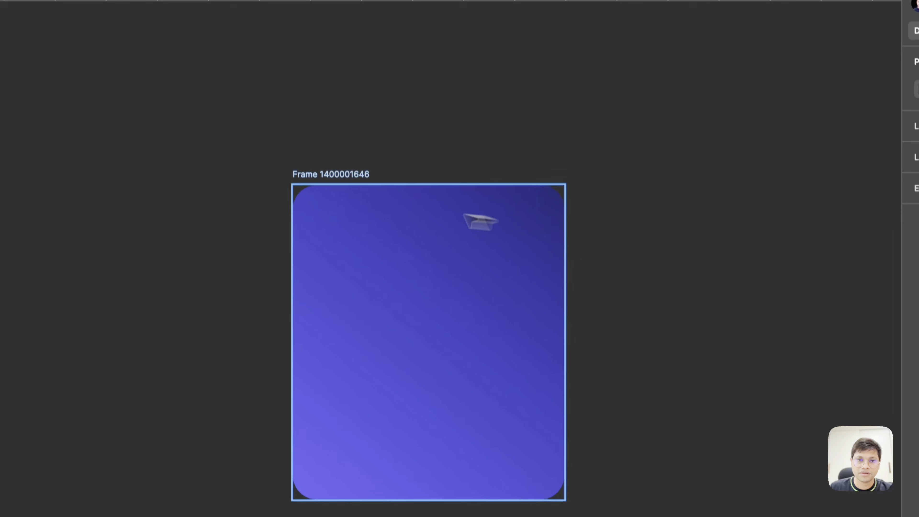
click(350, 175)
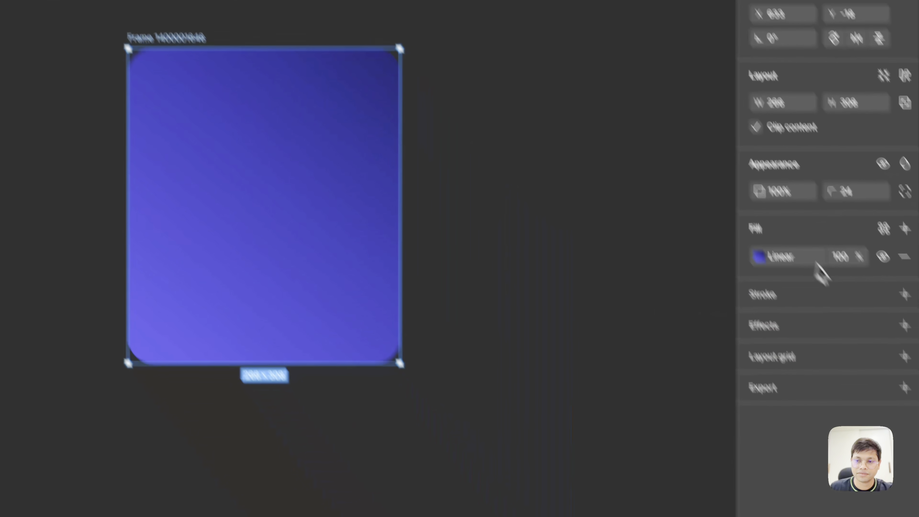
click(852, 222)
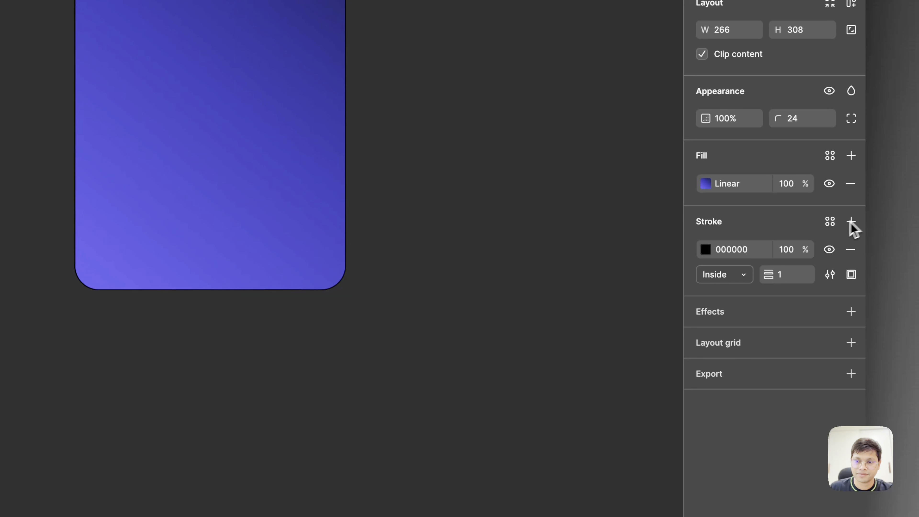
click(707, 251)
text(FFFFFF)
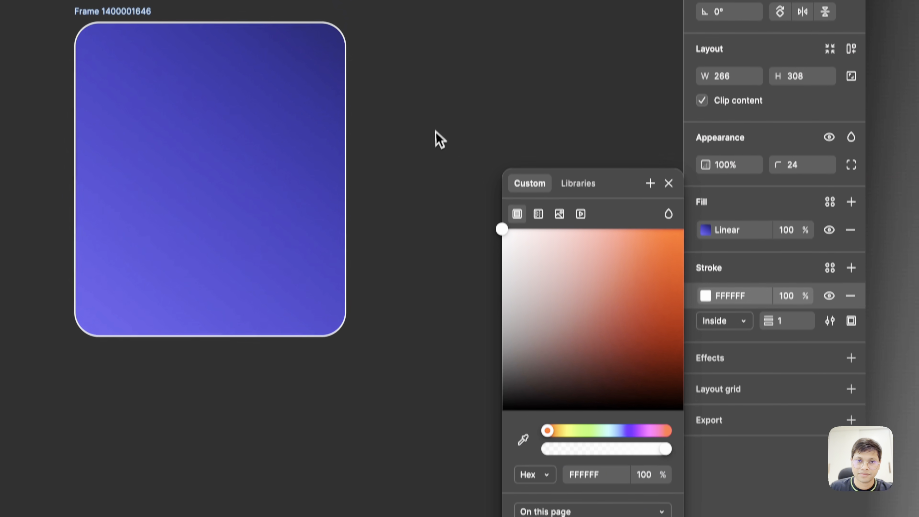
click(802, 250)
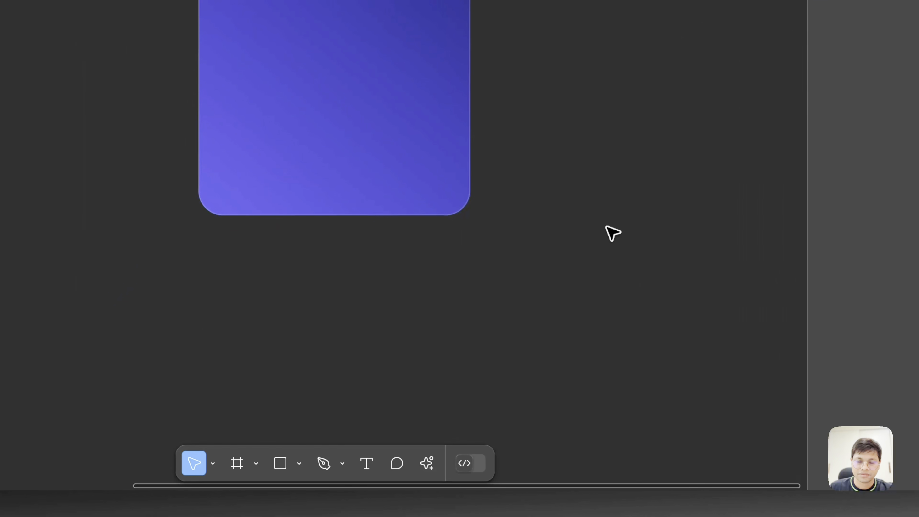
- Draw a 210 by 285 rectangle centred in the frame, running past its lower edge, and round its corners to 25
scroll(613, 234, left, 3)
scroll(613, 233, down, 1)
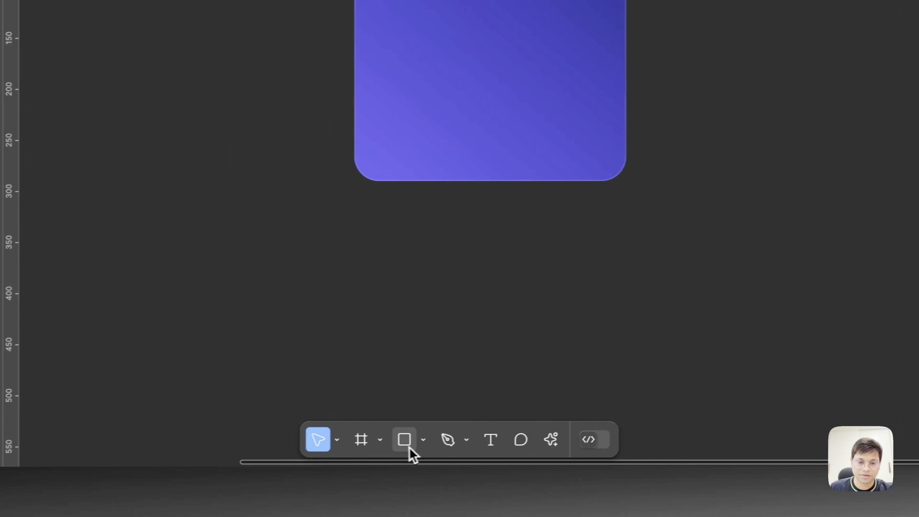
click(280, 463)
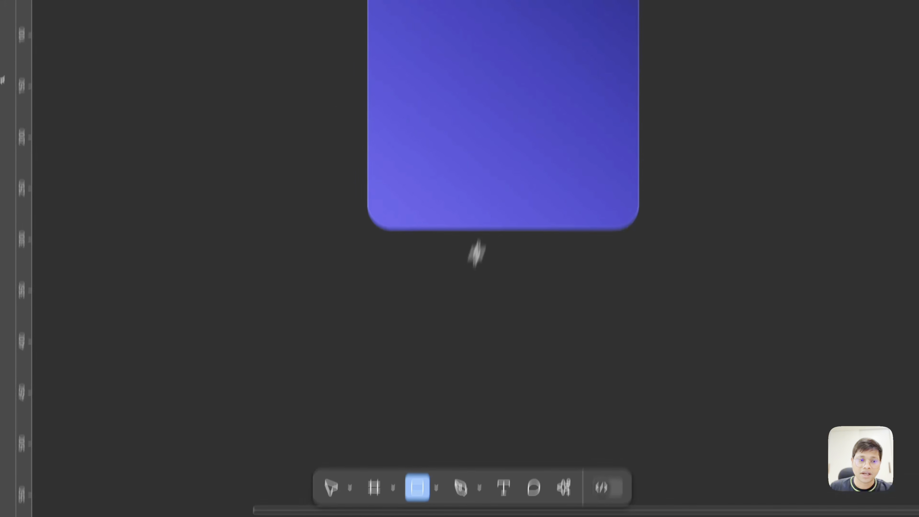
drag(399, 45, 592, 327)
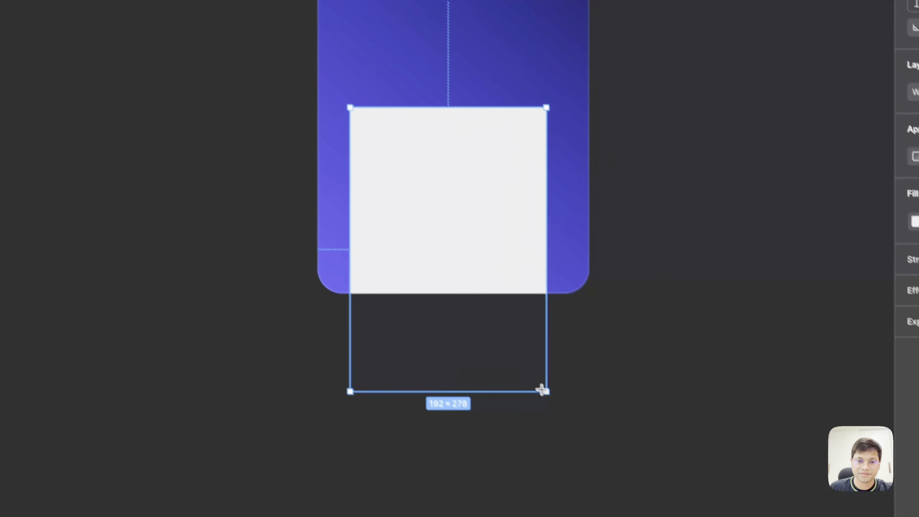
drag(542, 390, 571, 405)
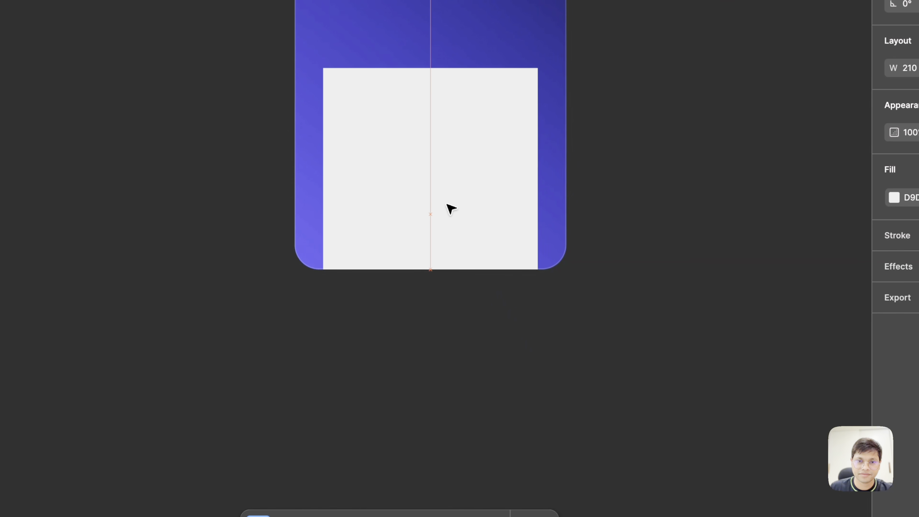
drag(333, 78, 344, 84)
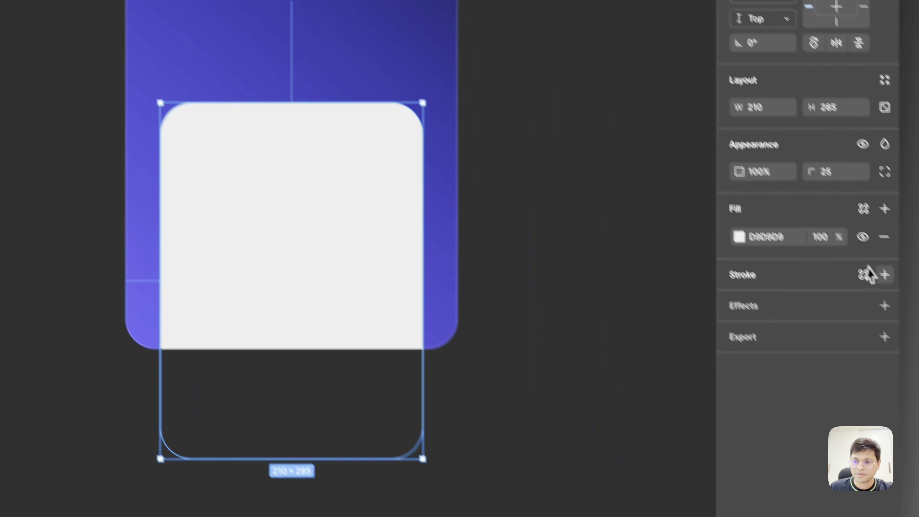
- Give the rectangle an 11-thick white inside stroke and remove its grey fill to form a phone outline
click(883, 273)
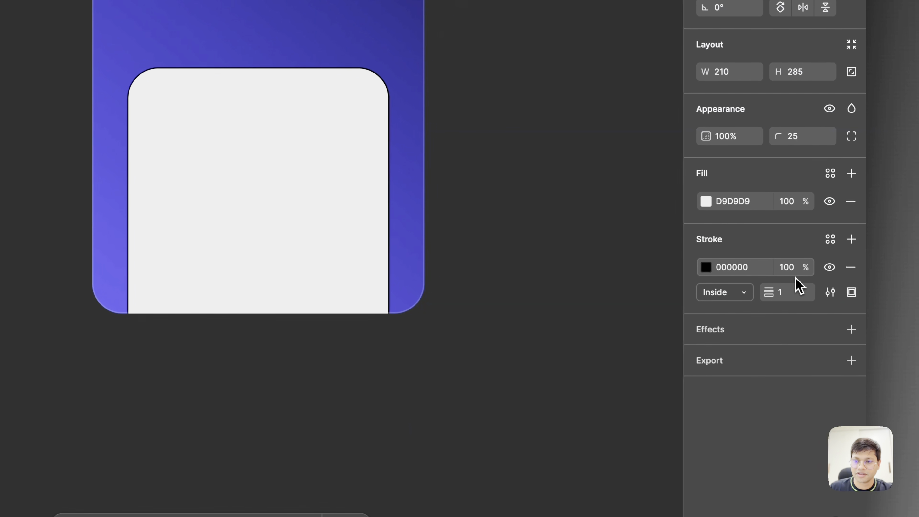
key(shift+Up)
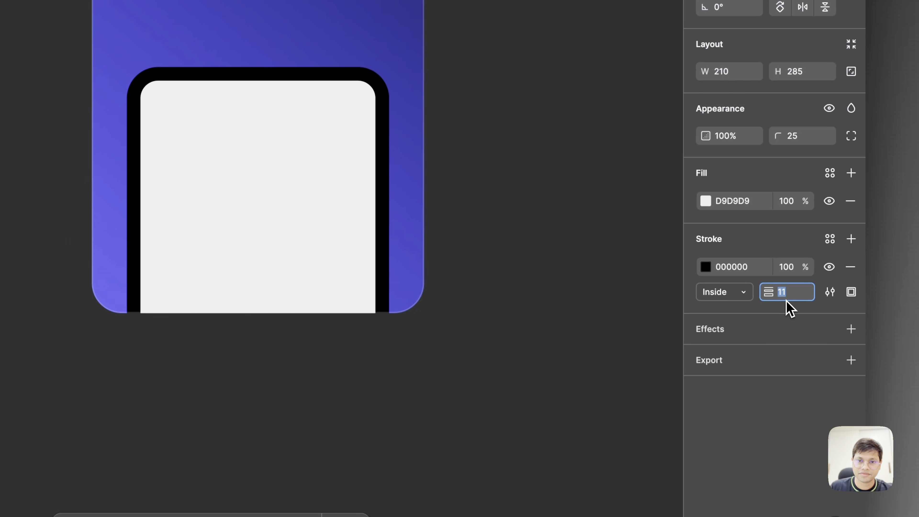
click(710, 271)
mouse_move(614, 262)
mouse_down()
mouse_move(572, 248)
mouse_move(400, 39)
mouse_up()
click(851, 201)
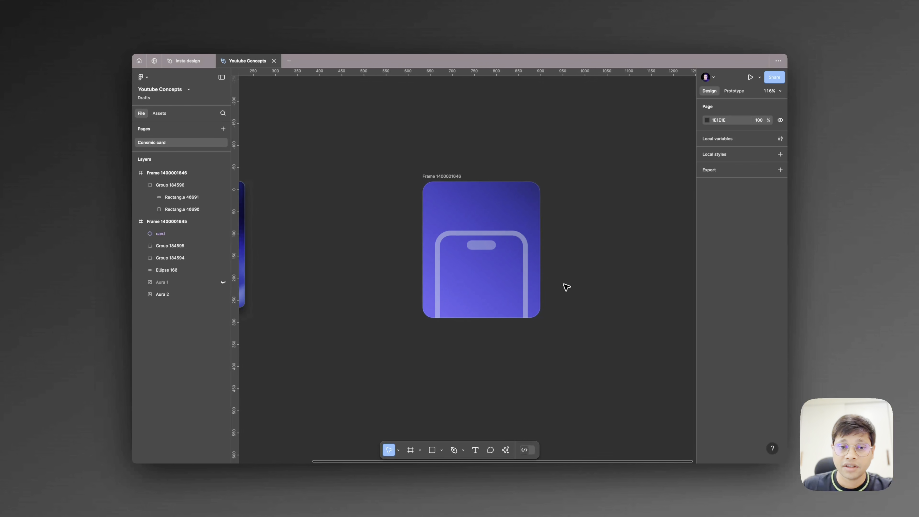
- Copy the overlapping-rings logo from the finished card design onto the empty canvas below the frames
scroll(566, 287, down, 2)
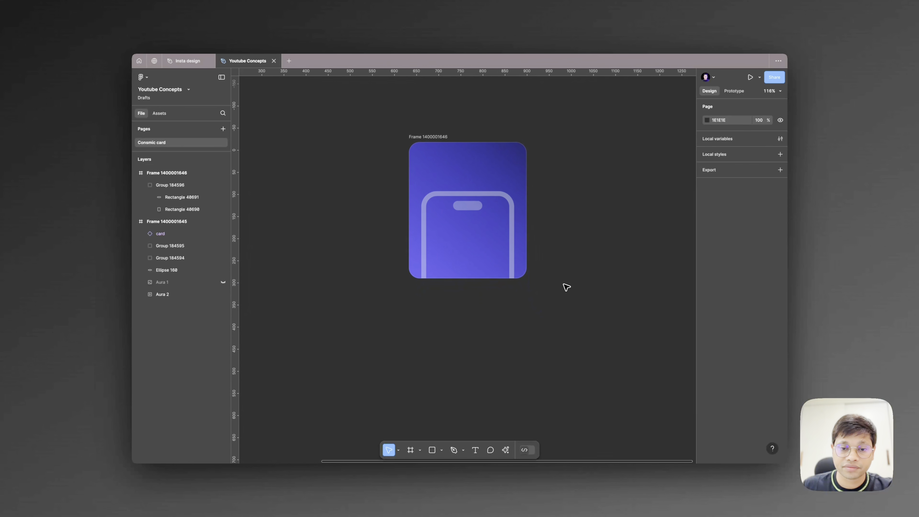
scroll(564, 286, left, 7)
click(406, 237)
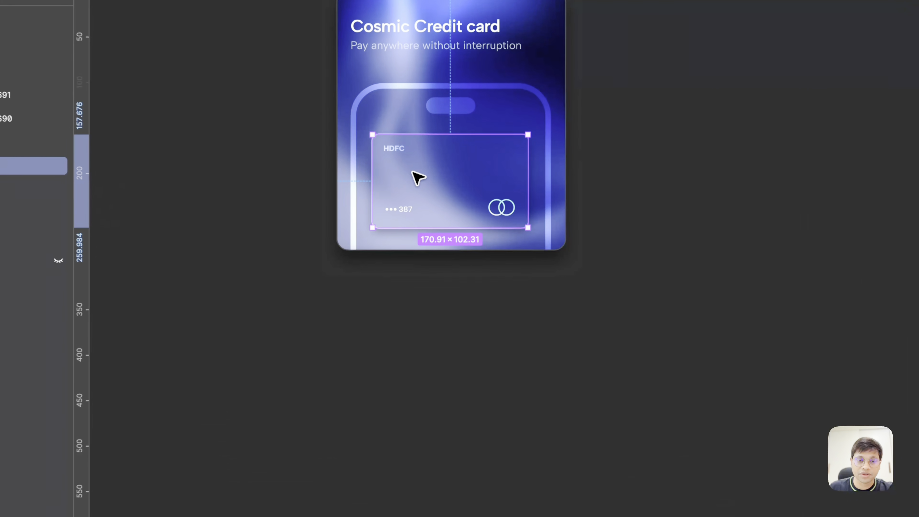
scroll(419, 178, up, 3)
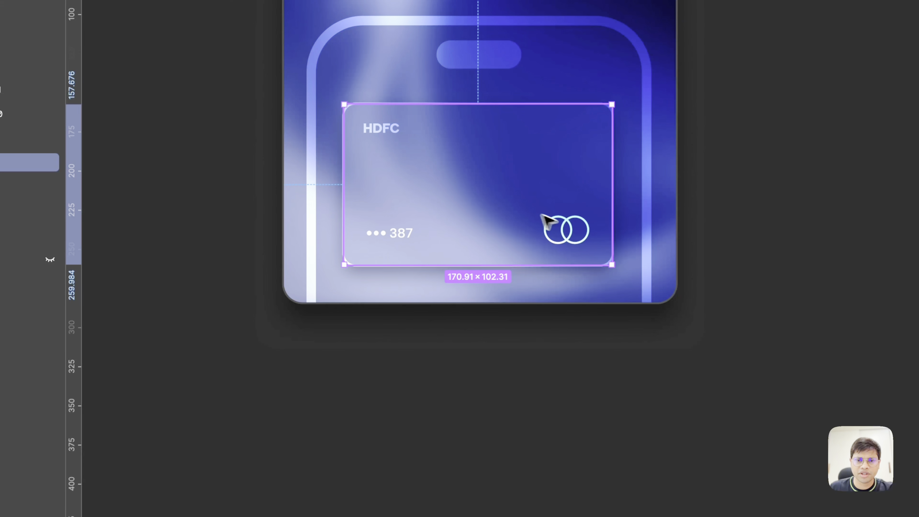
scroll(567, 228, down, 5)
scroll(566, 228, left, 2)
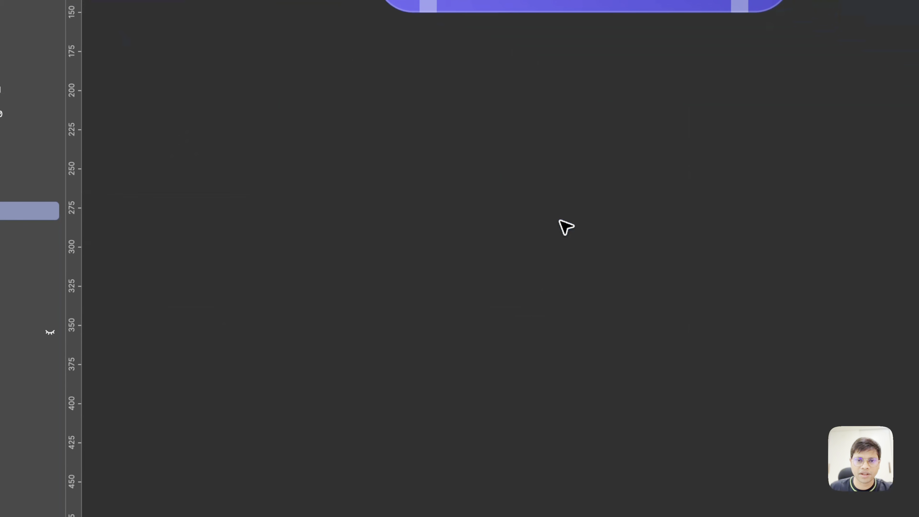
scroll(564, 228, down, 2)
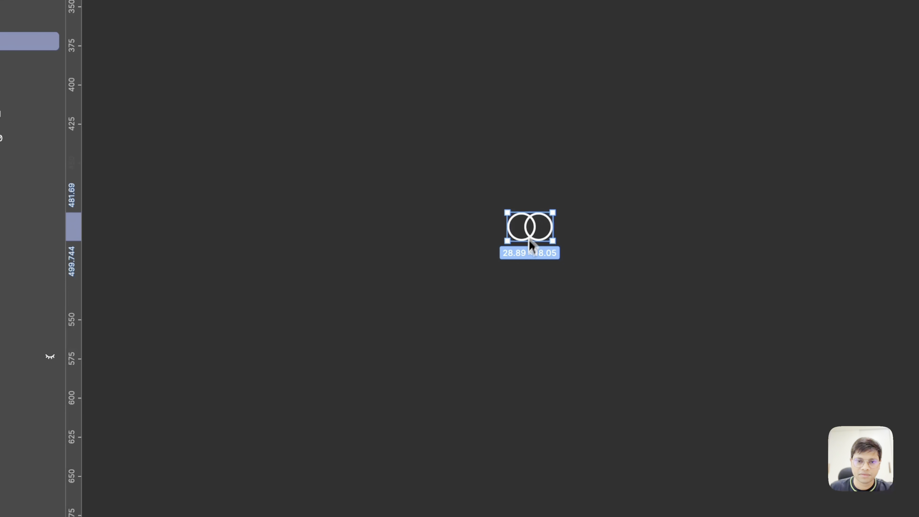
click(431, 256)
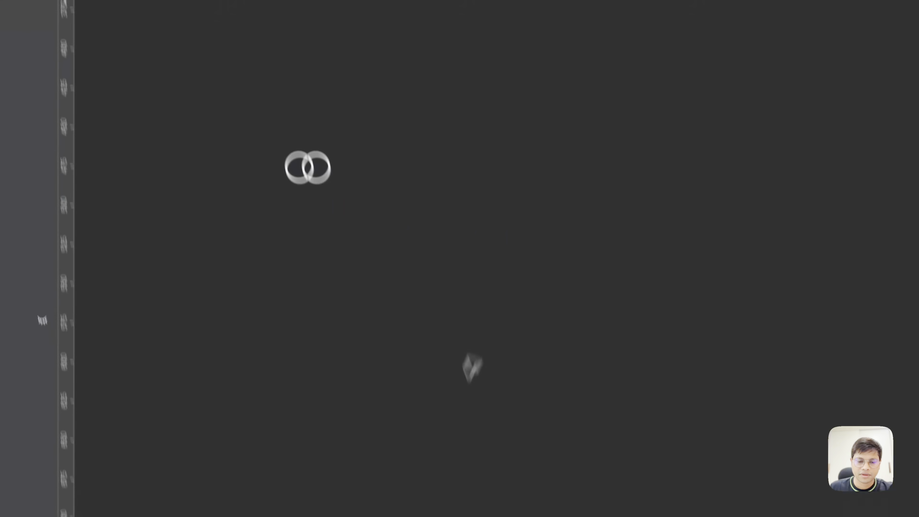
- Draw a 151 by 96 frame for the credit card, centred inside the phone outline below the pill-shaped notch
click(398, 448)
scroll(443, 250, up, 4)
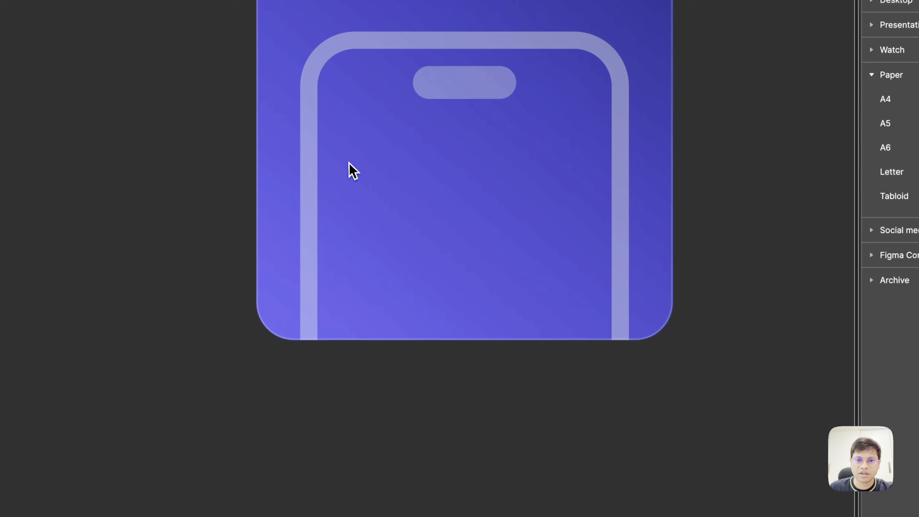
drag(584, 287, 583, 306)
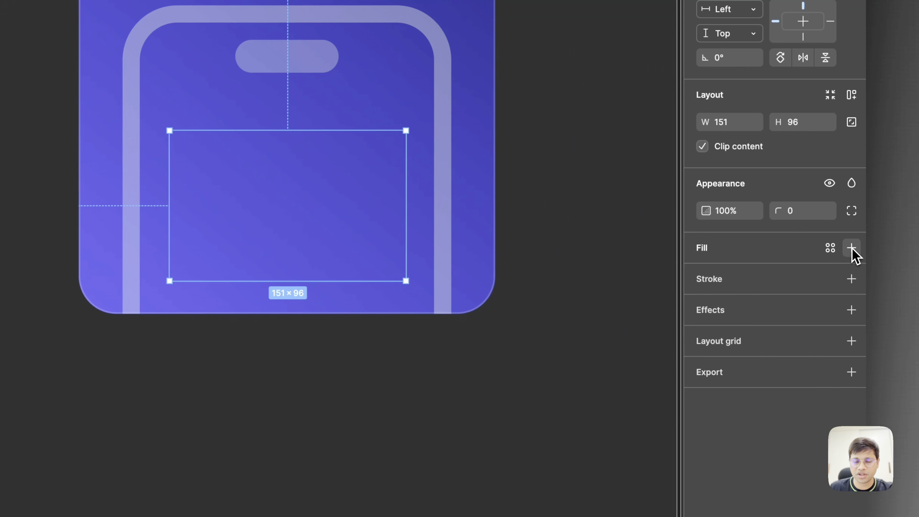
- Give the credit card frame a white FFFFFF fill and round its corners to 10
click(852, 248)
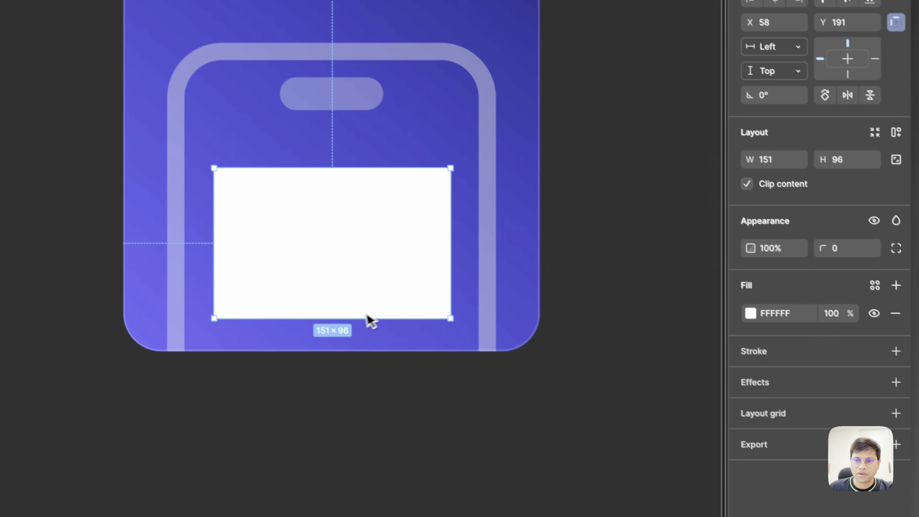
click(794, 215)
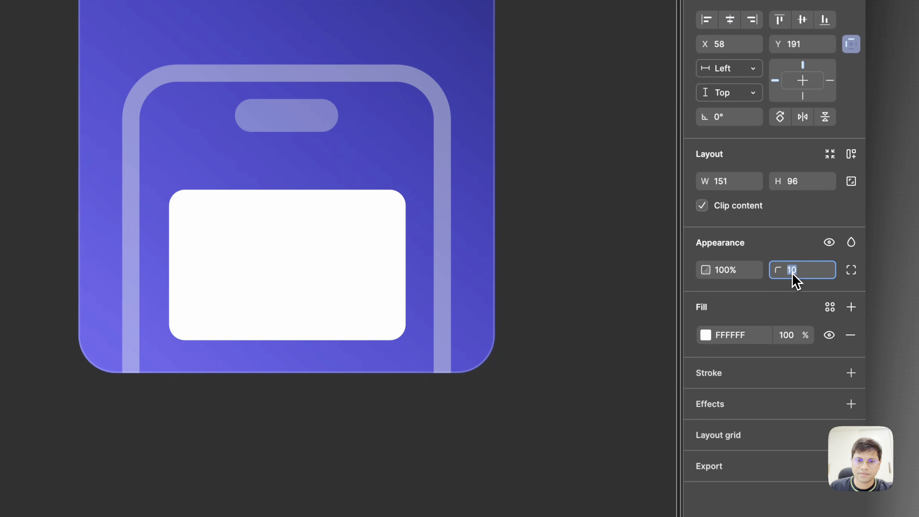
- Move the white card frame out of the blue tile onto the empty canvas beside the rings logo
scroll(290, 350, down, 6)
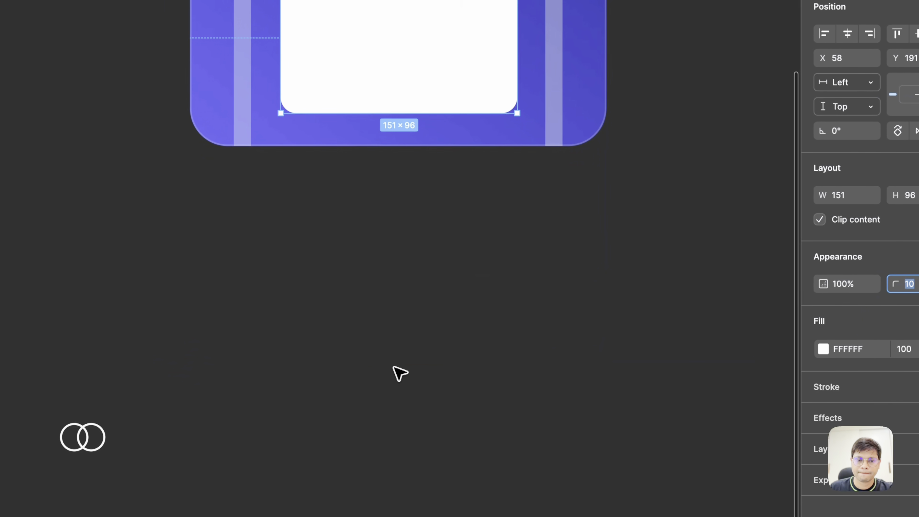
scroll(279, 352, down, 2)
drag(395, 91, 326, 449)
scroll(325, 449, down, 1)
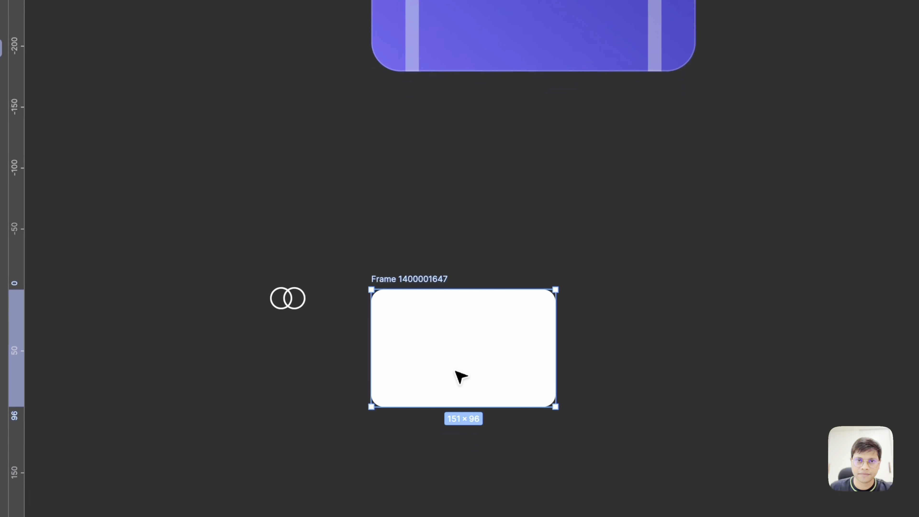
- Set the phone outline's inside stroke weight to 8
scroll(325, 449, up, 2)
click(434, 121)
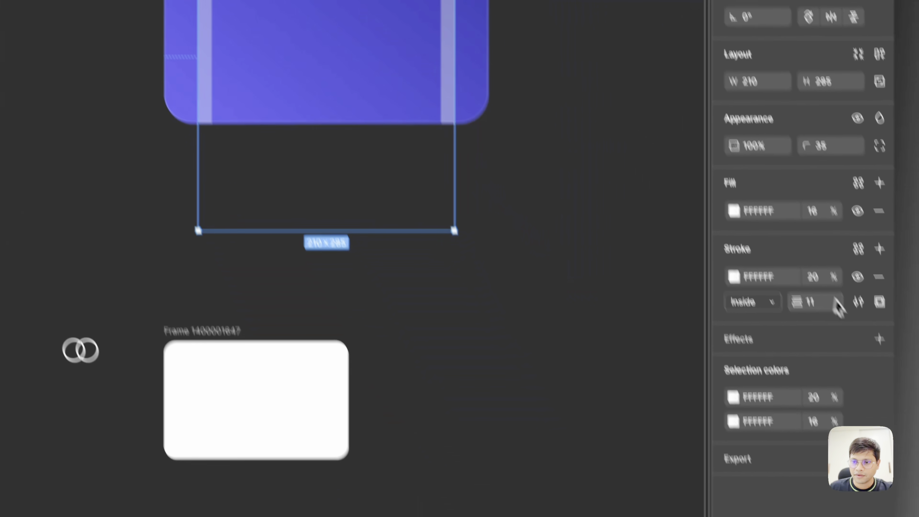
click(817, 303)
text(8)
key(Return)
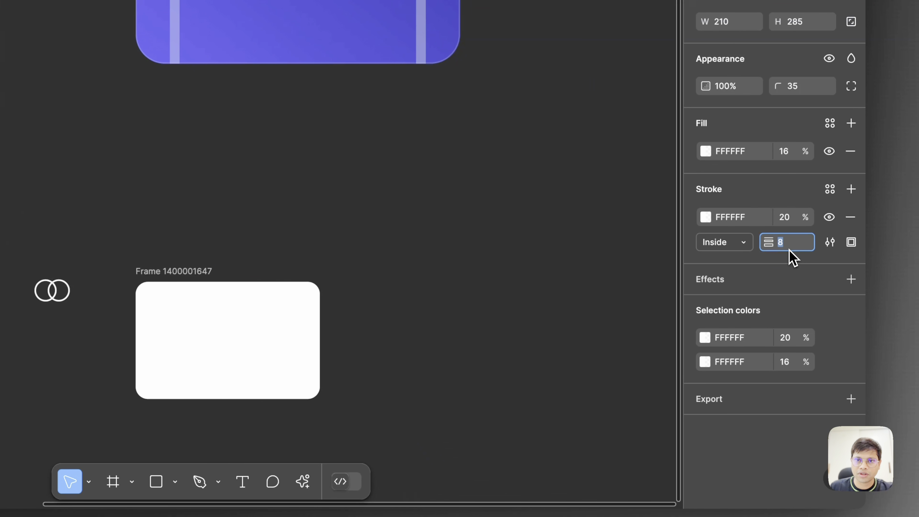
click(397, 319)
scroll(397, 319, down, 1)
scroll(397, 320, up, 5)
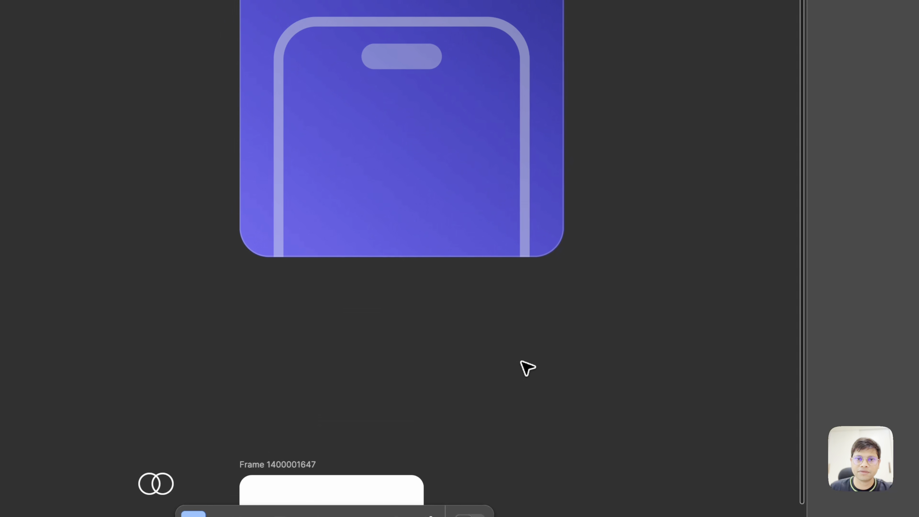
- Add a drop shadow effect to the white card frame
scroll(397, 319, down, 8)
scroll(528, 367, down, 2)
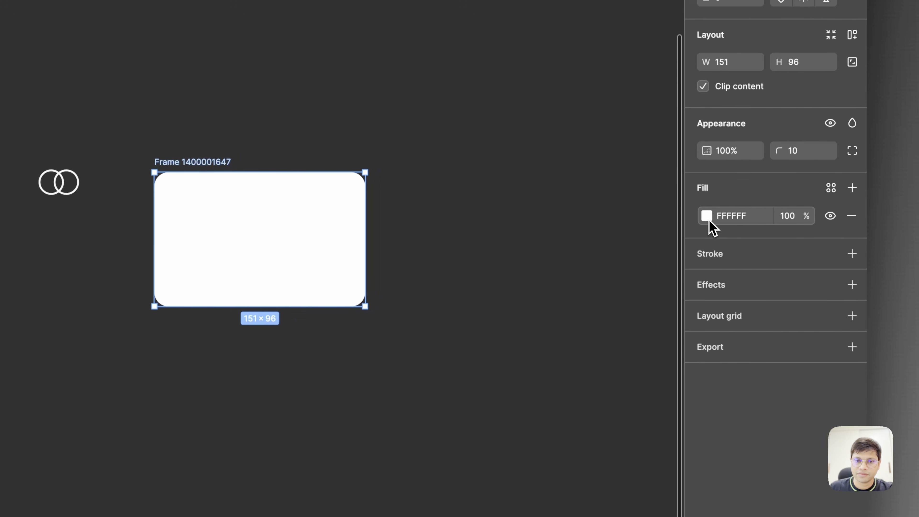
click(708, 219)
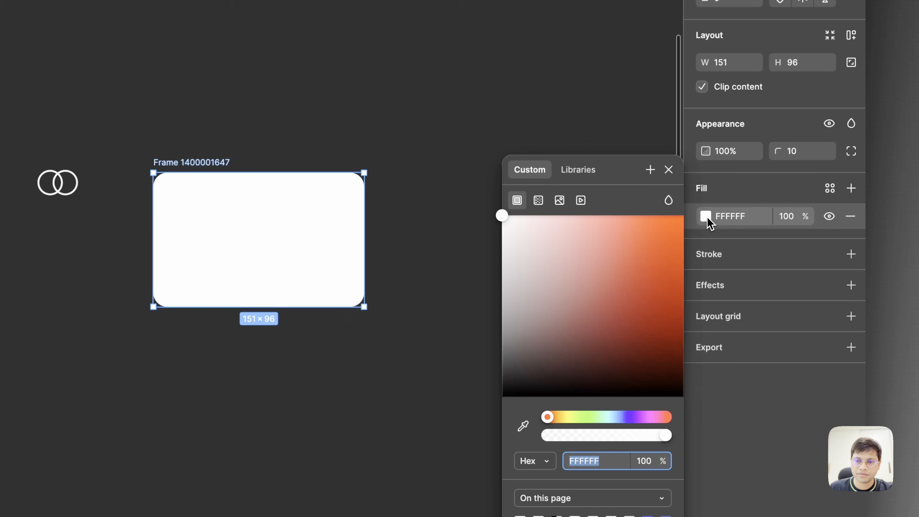
click(708, 218)
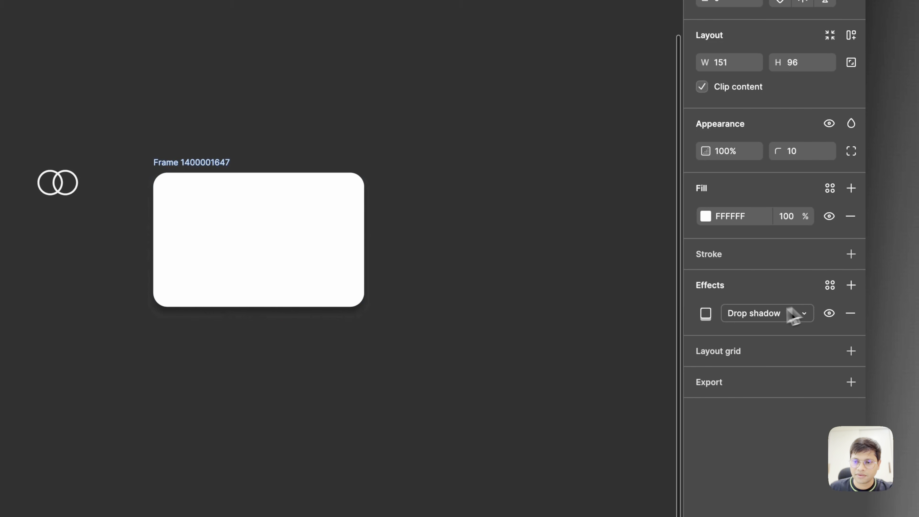
click(706, 313)
click(412, 298)
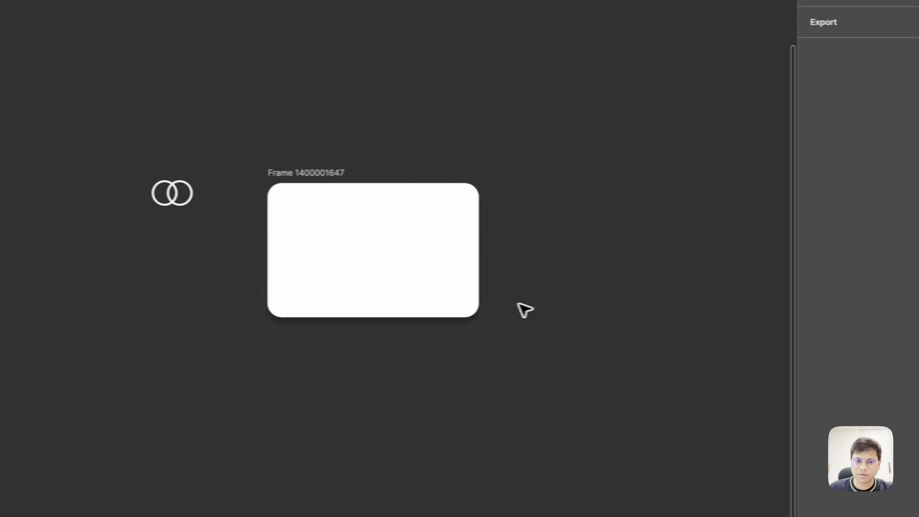
- Move the card frame back into the phone outline, below the notch, at X 57 and Y 176
scroll(395, 302, up, 5)
drag(176, 411, 215, 307)
drag(359, 309, 367, 150)
scroll(366, 150, up, 3)
scroll(366, 151, right, 2)
scroll(366, 150, up, 3)
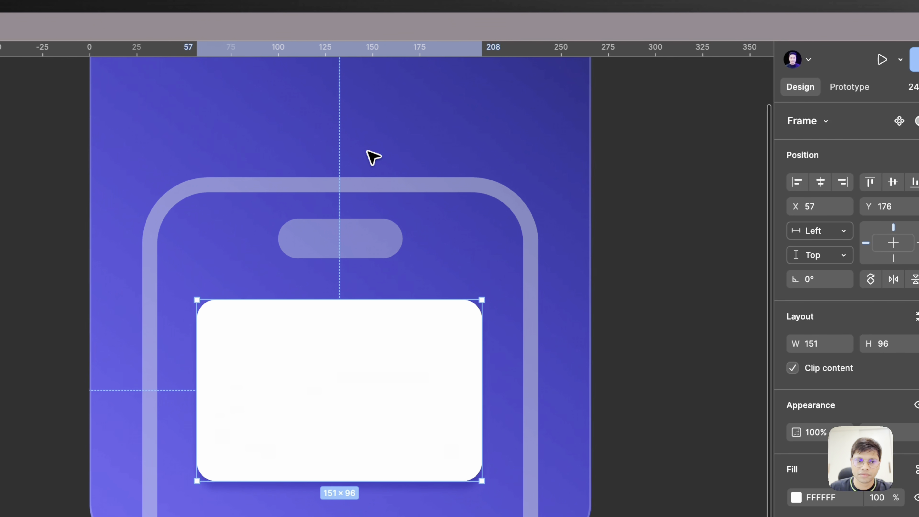
- Set the card's drop shadow to a Y offset of 10 and increase its blur
scroll(366, 150, down, 2)
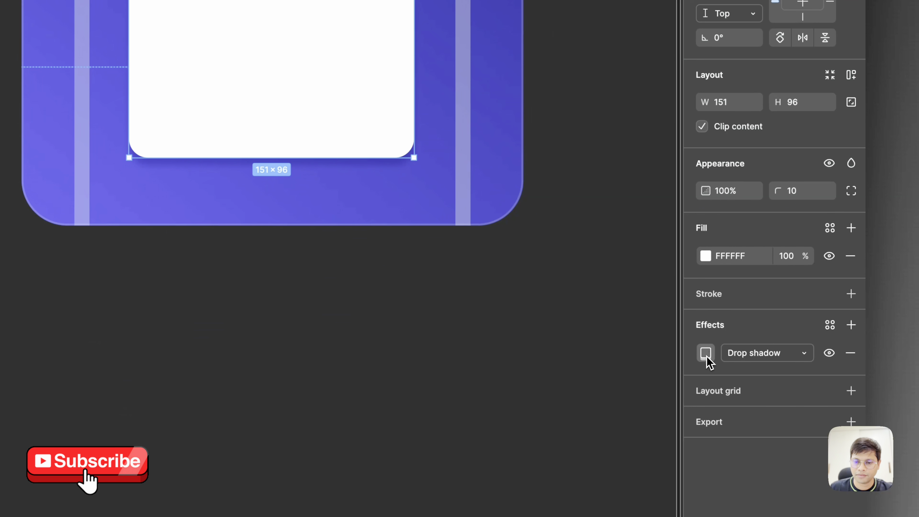
click(706, 353)
click(595, 417)
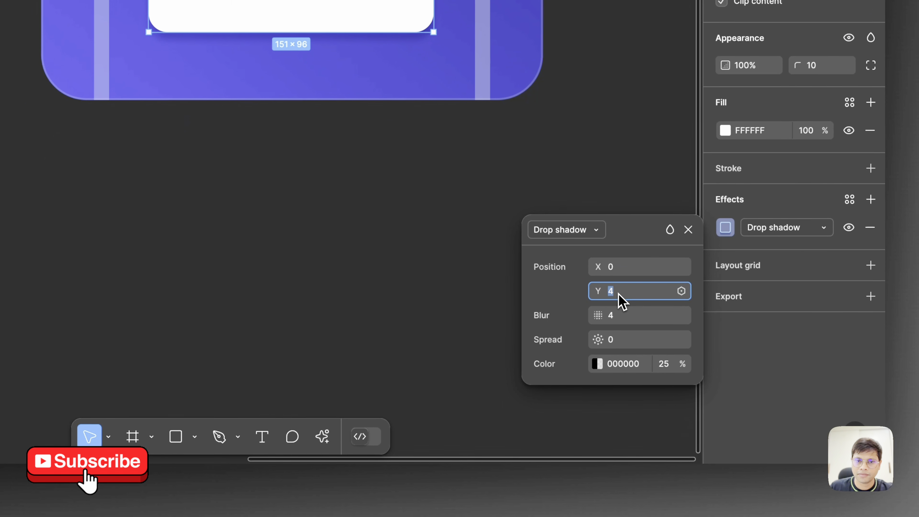
key(shift+Up)
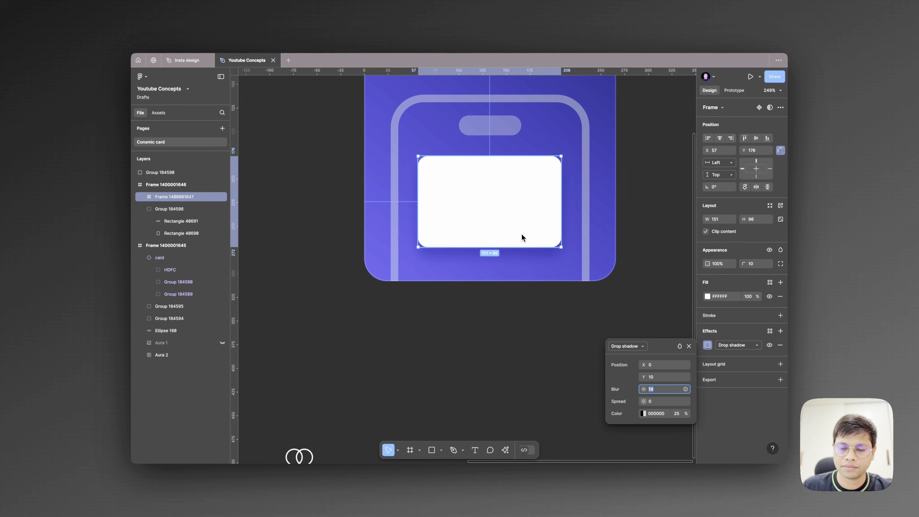
- Move the rings logo from the canvas onto the white card and set its colour to 000000
scroll(522, 237, down, 5)
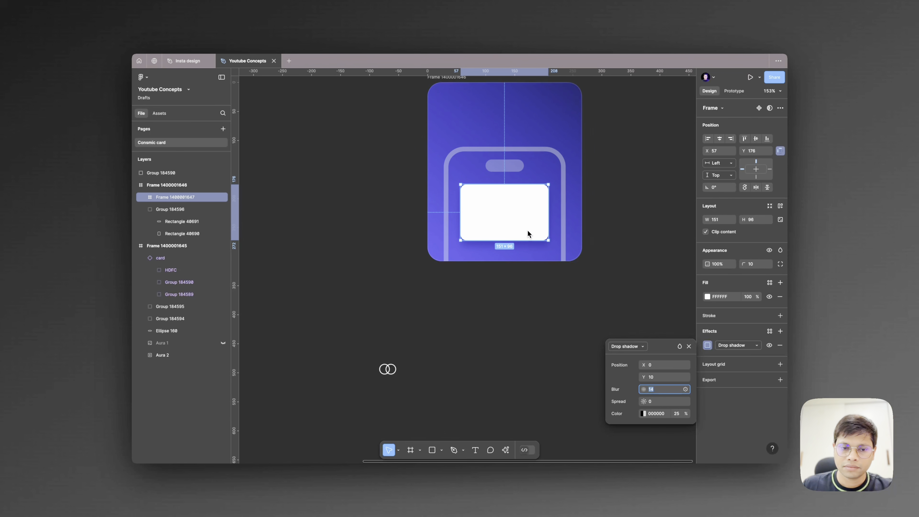
drag(388, 371, 541, 227)
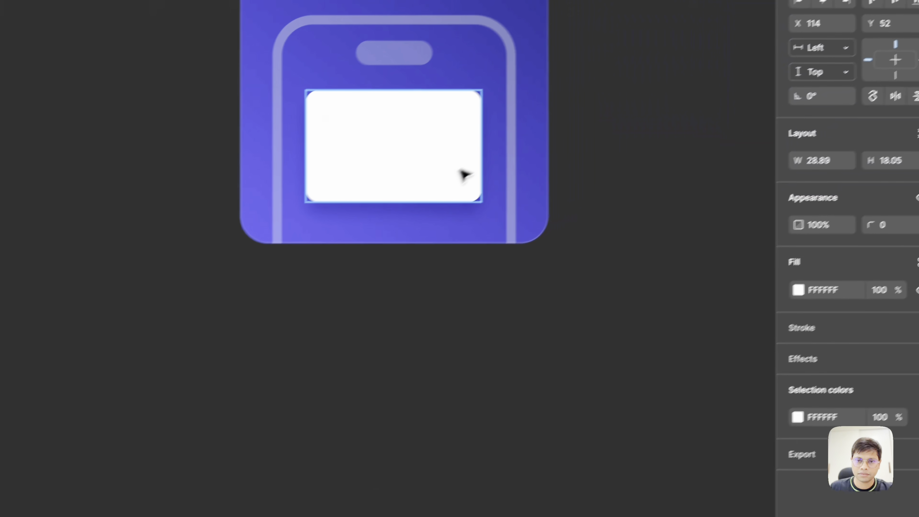
scroll(460, 181, up, 3)
click(799, 420)
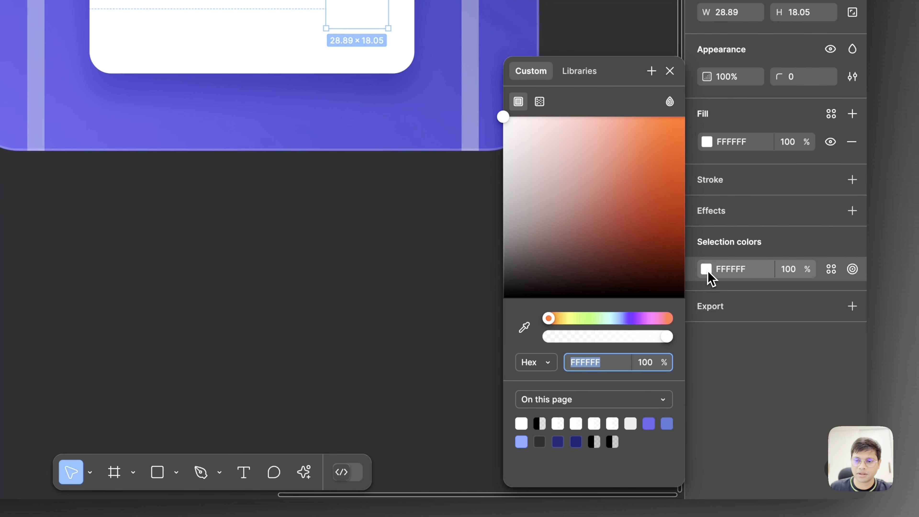
text(000000)
key(Return)
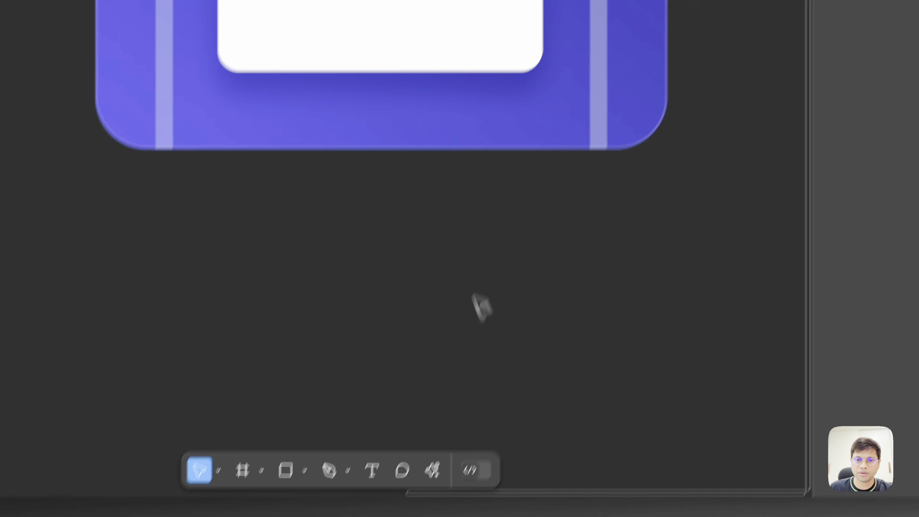
click(477, 25)
double_click(482, 15)
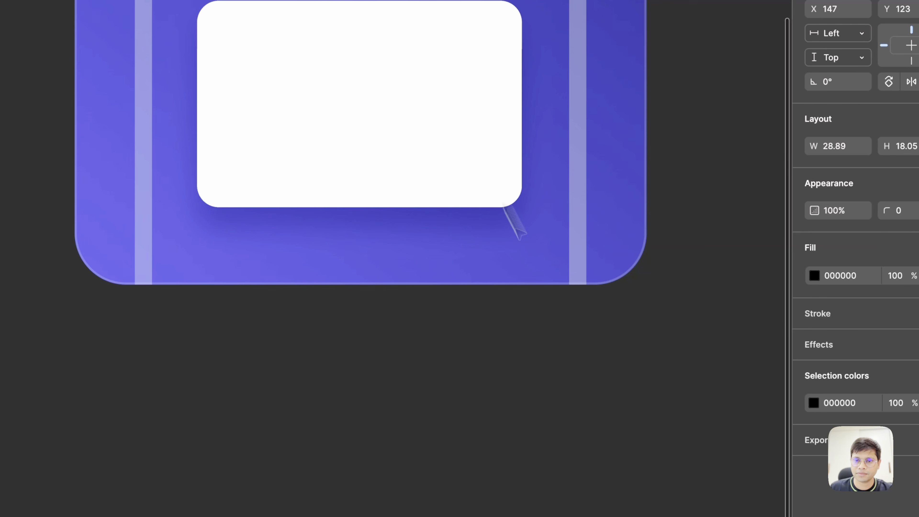
drag(510, 217, 560, 423)
click(625, 355)
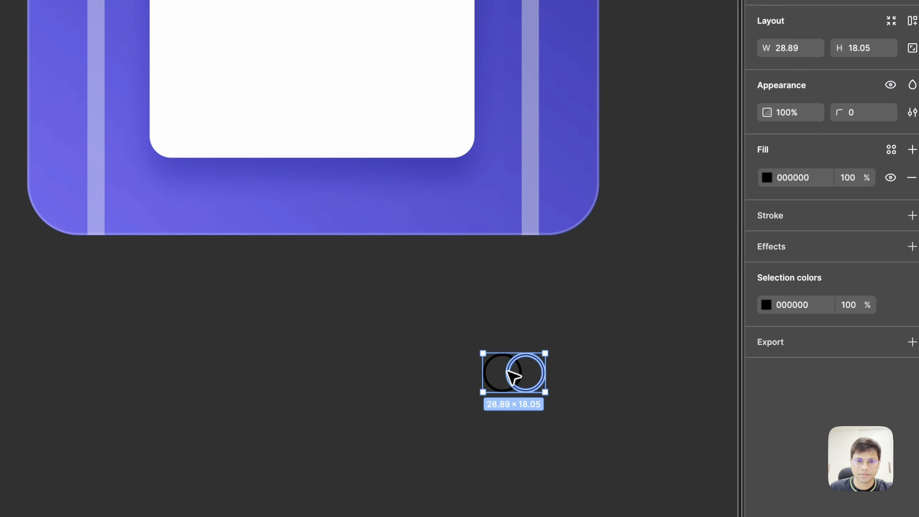
key(ctrl+z)
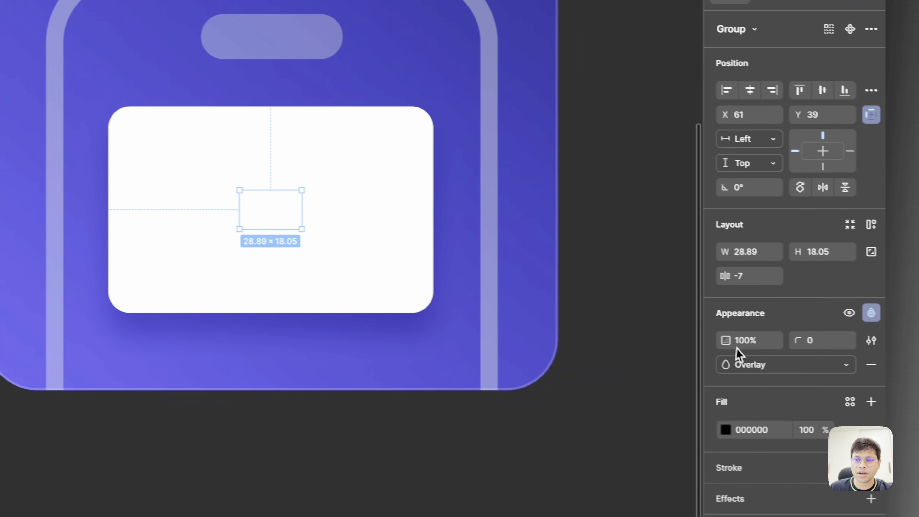
- Change the rings logo's blend mode from Overlay to Normal and place it in the card's lower-right corner
click(814, 378)
click(804, 177)
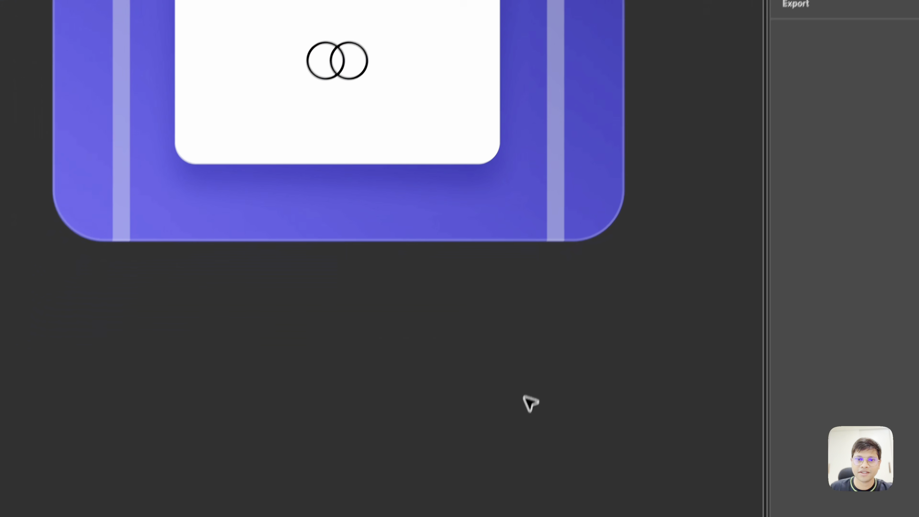
drag(259, 214, 69, 507)
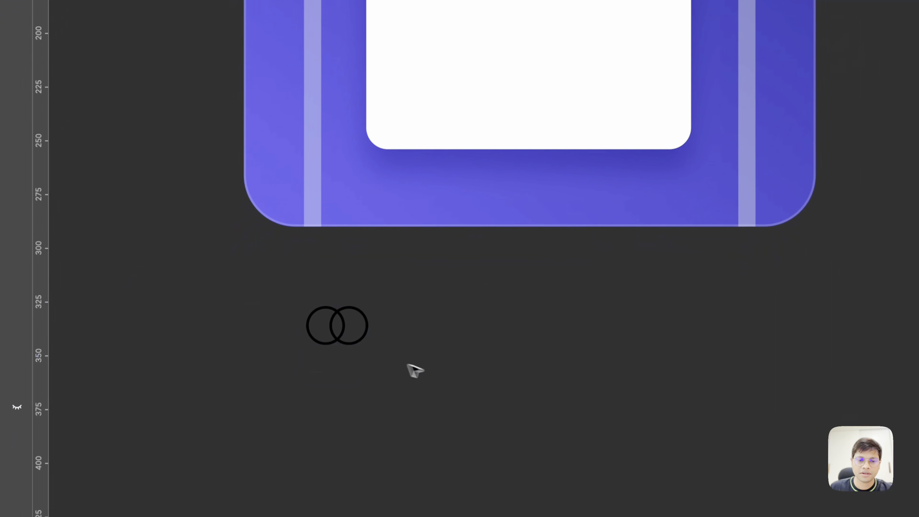
drag(340, 394, 626, 171)
drag(556, 244, 556, 238)
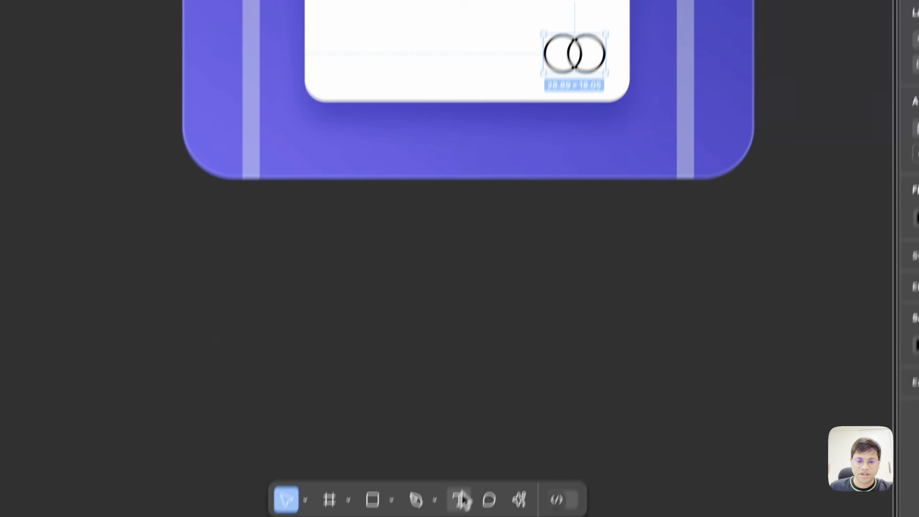
- Add the text HDFC on the empty canvas below the frames and shrink its box to 24 by 11
click(461, 501)
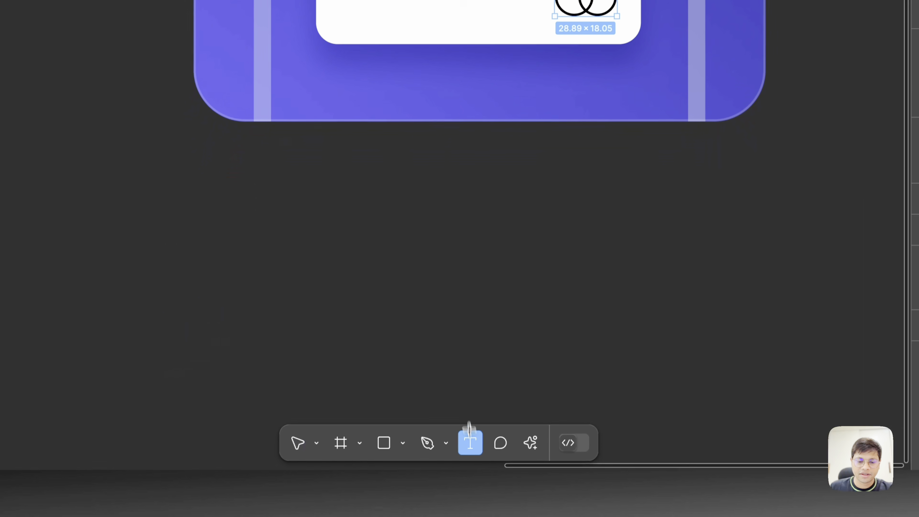
click(450, 318)
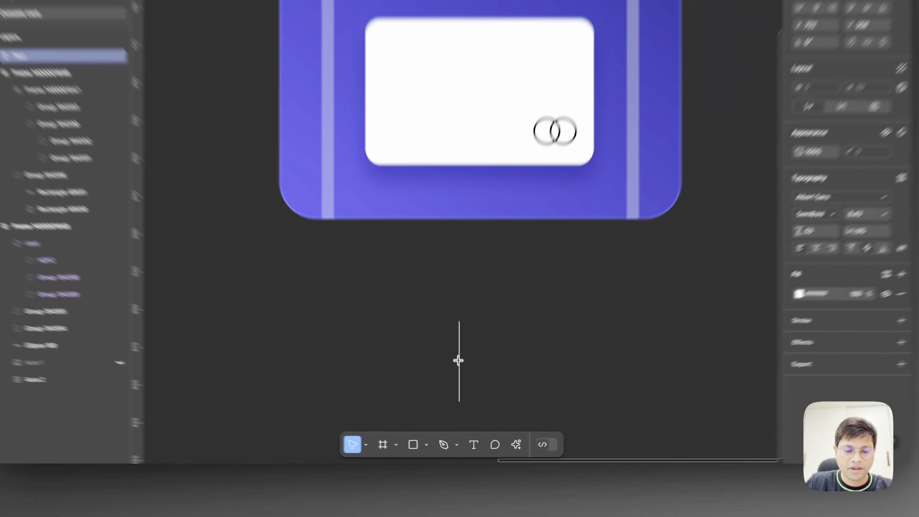
text(HDFC)
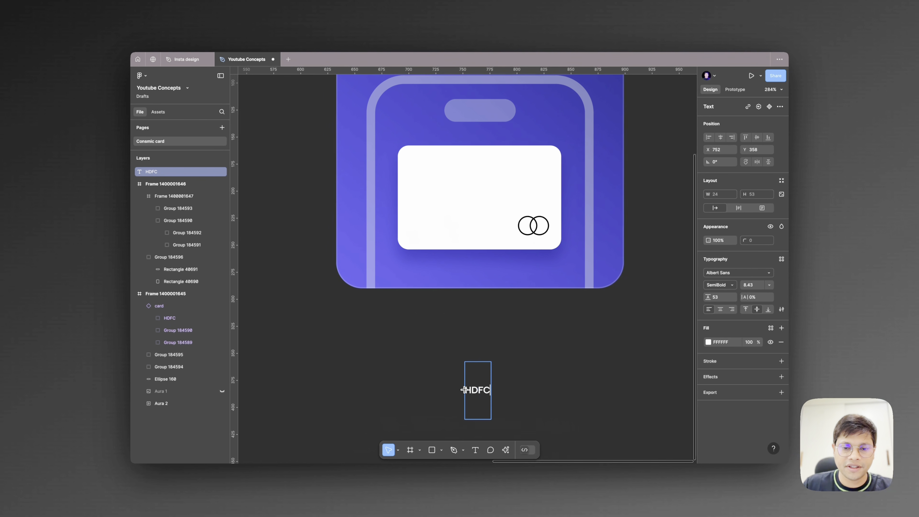
key(Escape)
drag(407, 386, 406, 327)
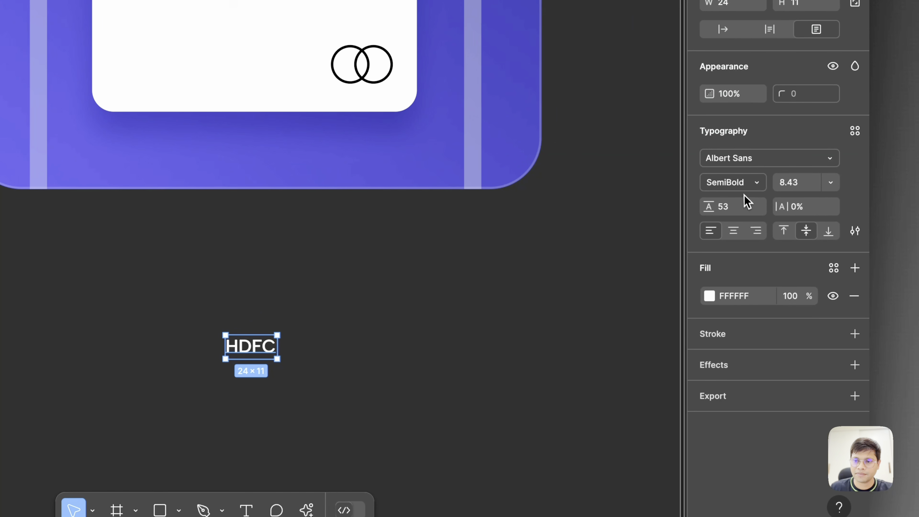
- Style the HDFC text as Bold with a 000000 fill and place it in the card's upper-left corner
click(850, 110)
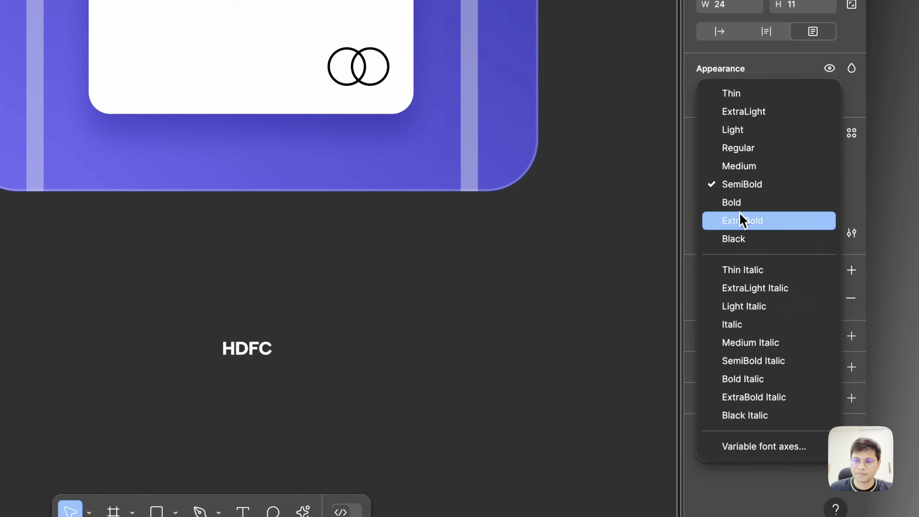
click(742, 204)
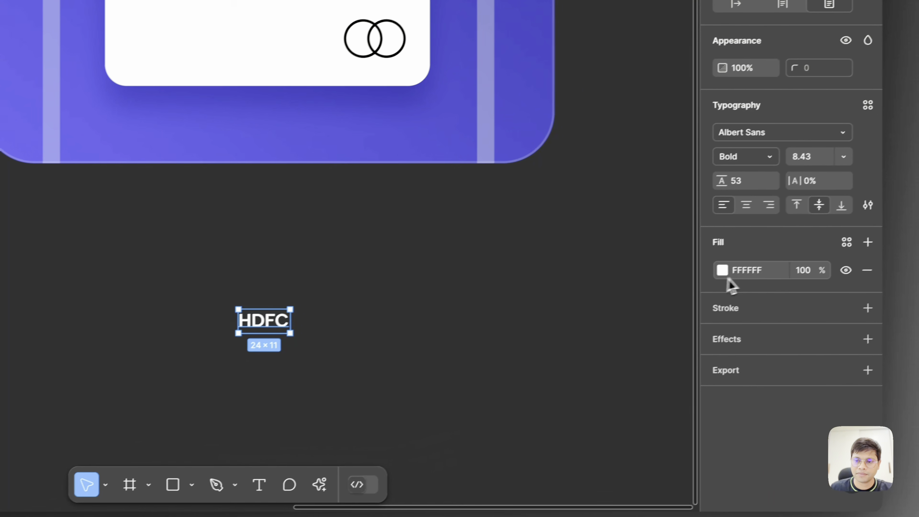
click(723, 271)
drag(690, 277, 259, 484)
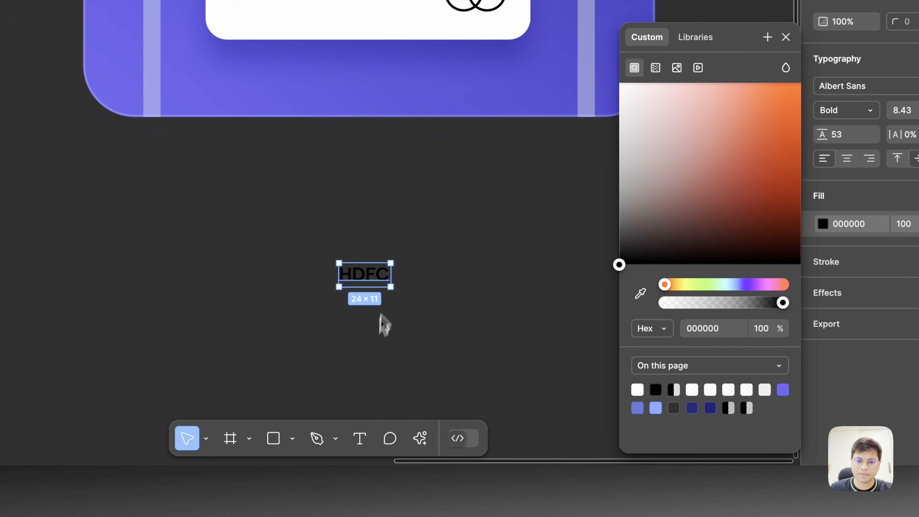
drag(383, 281, 270, 0)
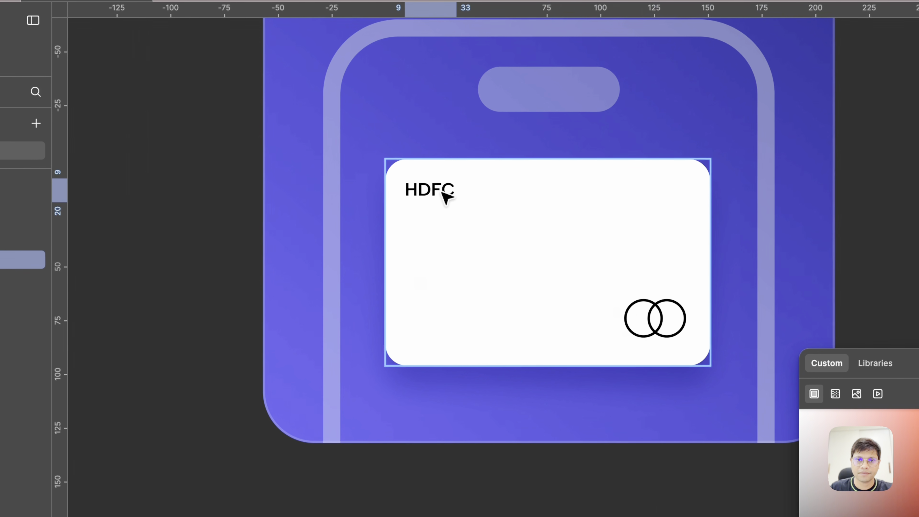
- Duplicate the HDFC text into the card's lower-left corner, replace it with the masked card number and widen its box to 34 by 11
click(440, 202)
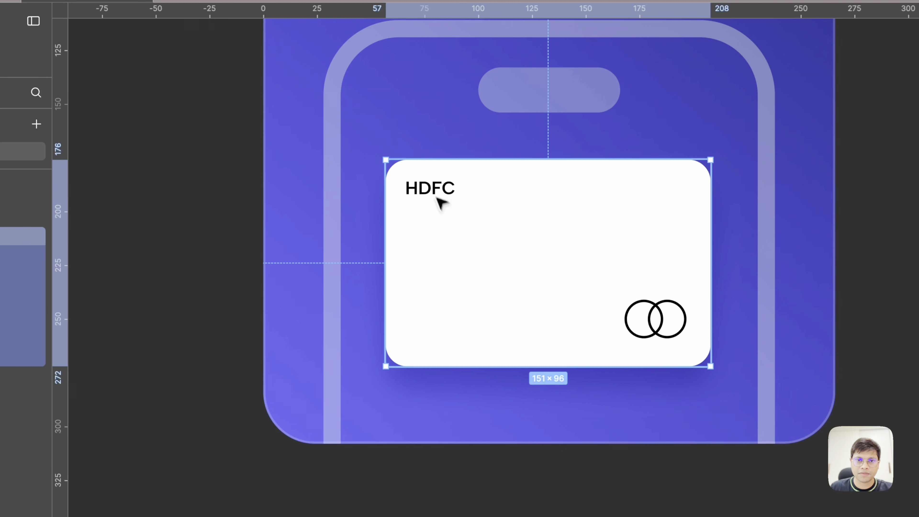
click(430, 194)
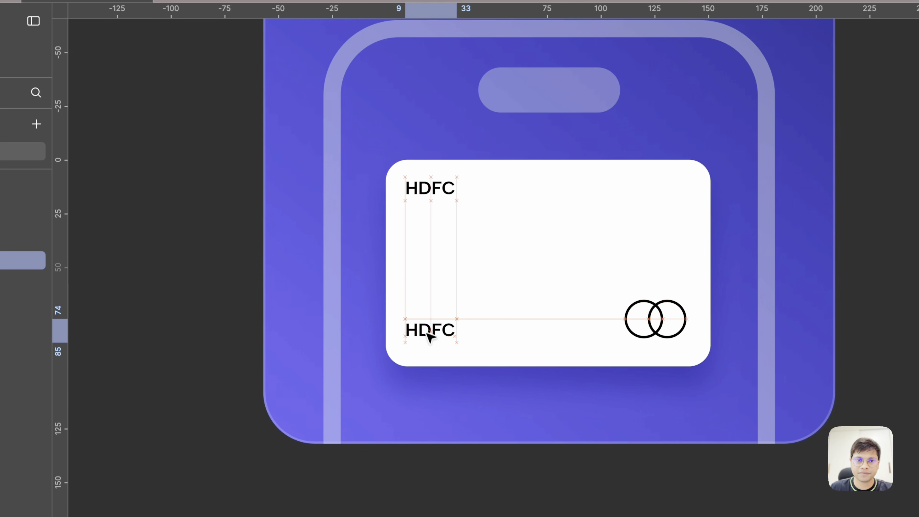
double_click(427, 327)
key(BackSpace)
text(***)
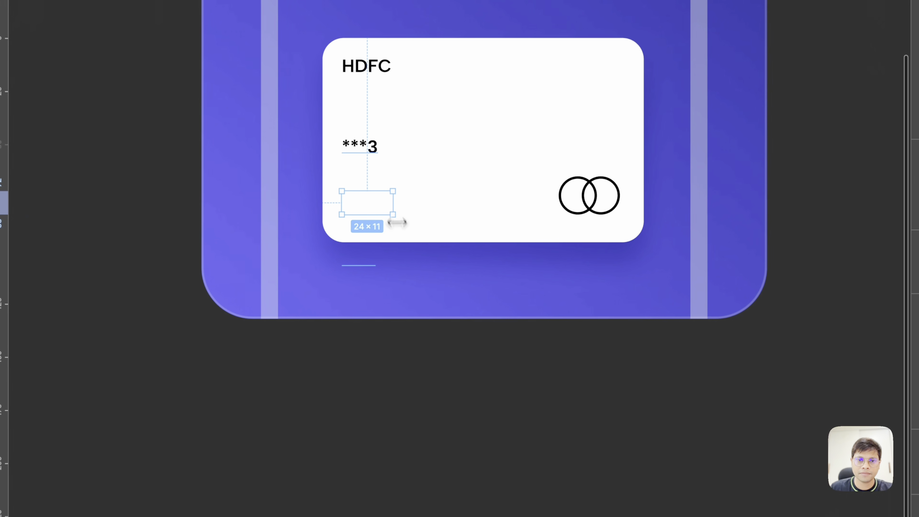
drag(435, 230, 449, 228)
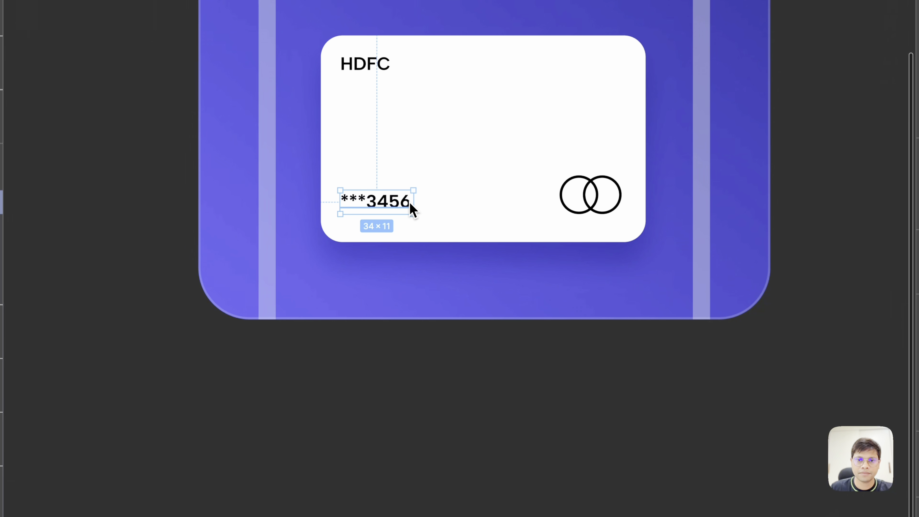
mouse_move(581, 83)
mouse_down()
mouse_move(614, 73)
mouse_move(582, 88)
mouse_up()
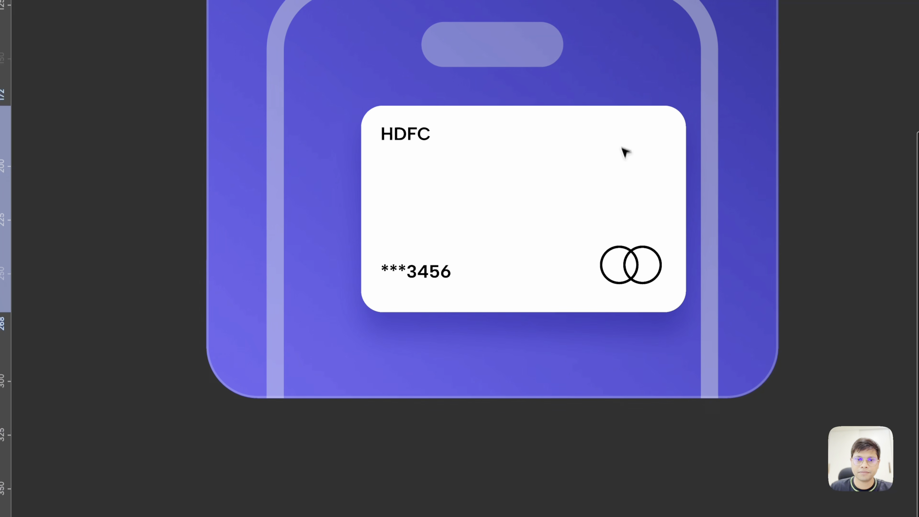
mouse_move(594, 171)
mouse_down()
mouse_move(601, 159)
mouse_move(596, 167)
mouse_up()
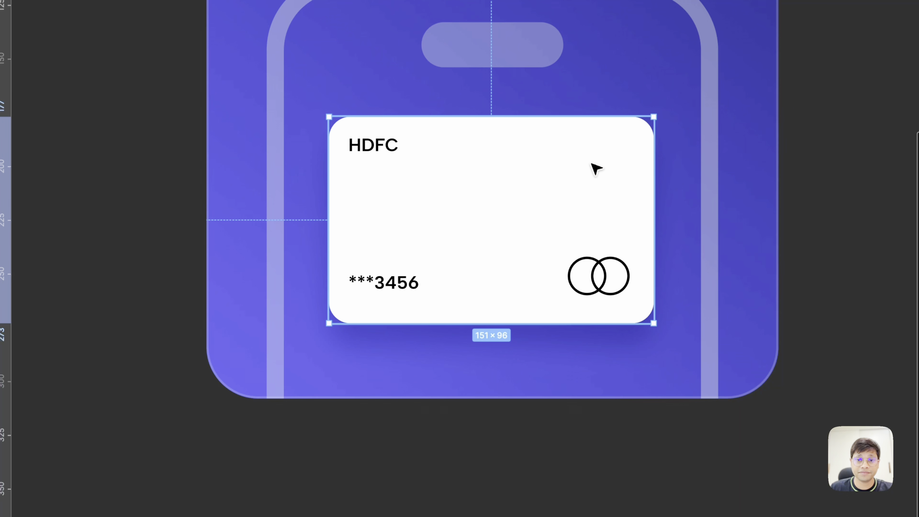
- Place the Cosmic Credit reference card on the empty canvas below its own frame
scroll(597, 168, down, 10)
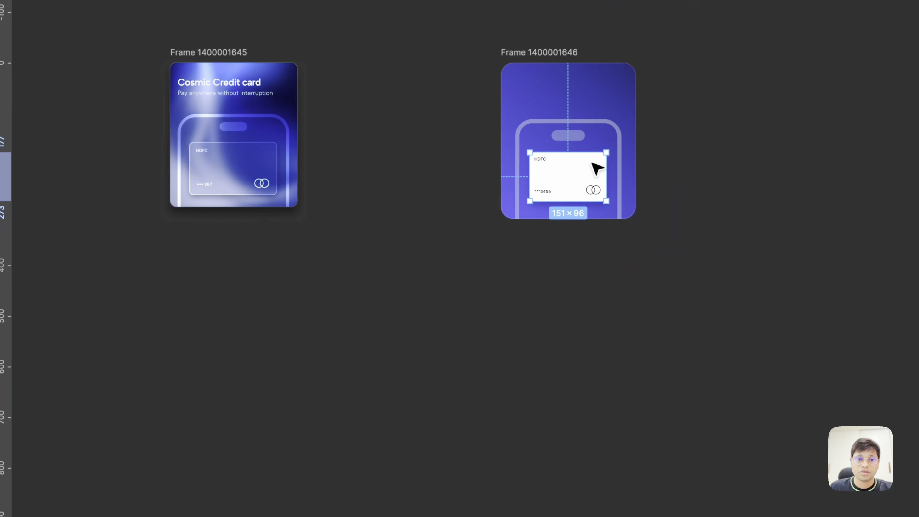
scroll(305, 151, up, 8)
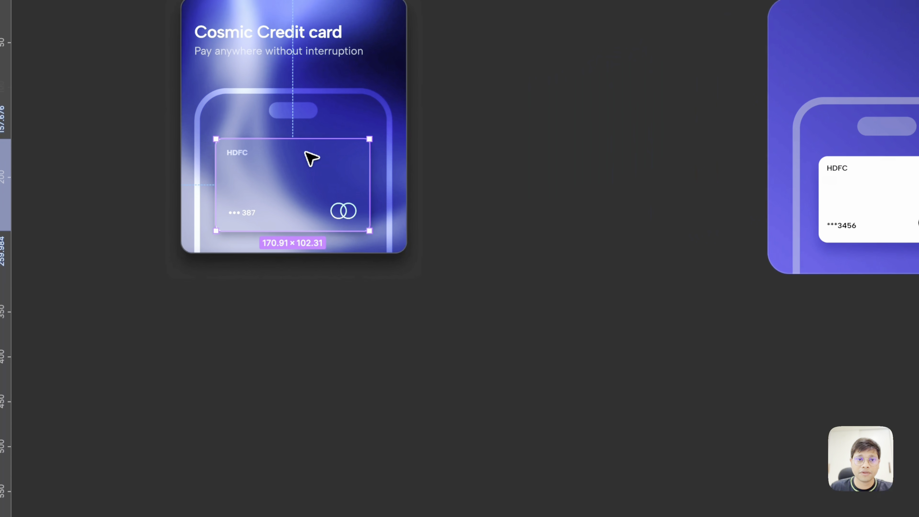
drag(306, 153, 418, 292)
scroll(423, 283, down, 3)
scroll(425, 279, right, 2)
click(531, 366)
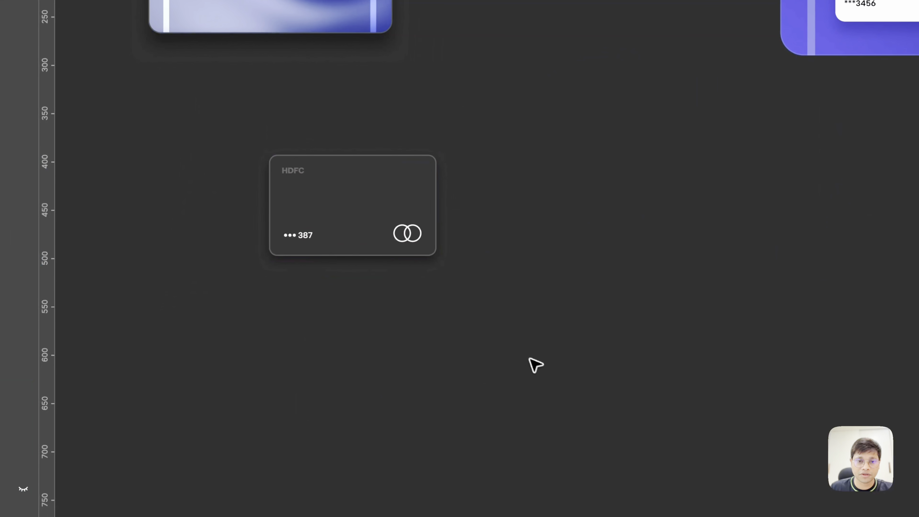
- Switch the reference card on the canvas to Variant2 and move it up closer to the frame above it
scroll(407, 295, up, 3)
click(372, 207)
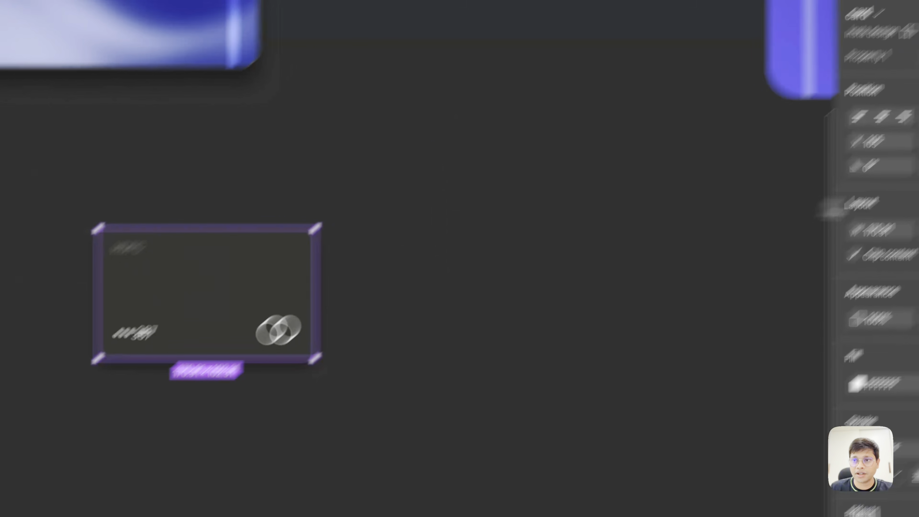
click(822, 171)
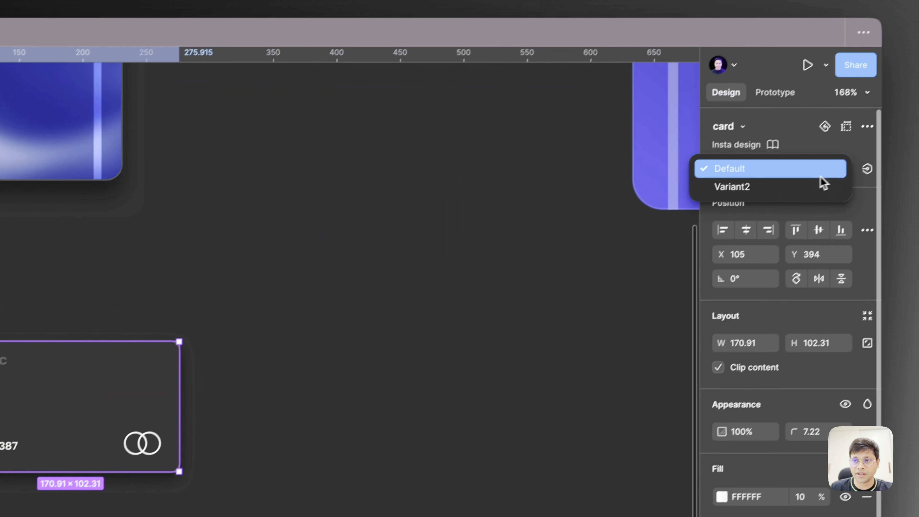
click(801, 198)
click(380, 378)
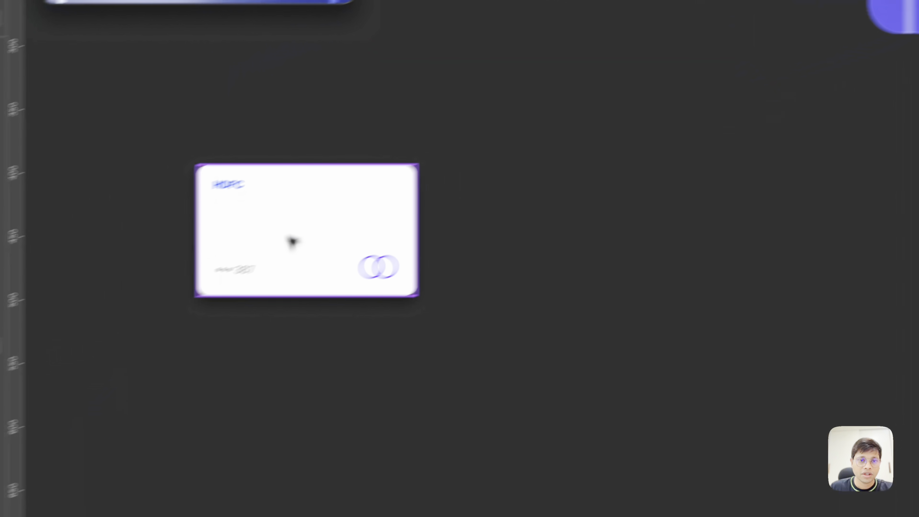
click(127, 275)
drag(382, 212, 307, 168)
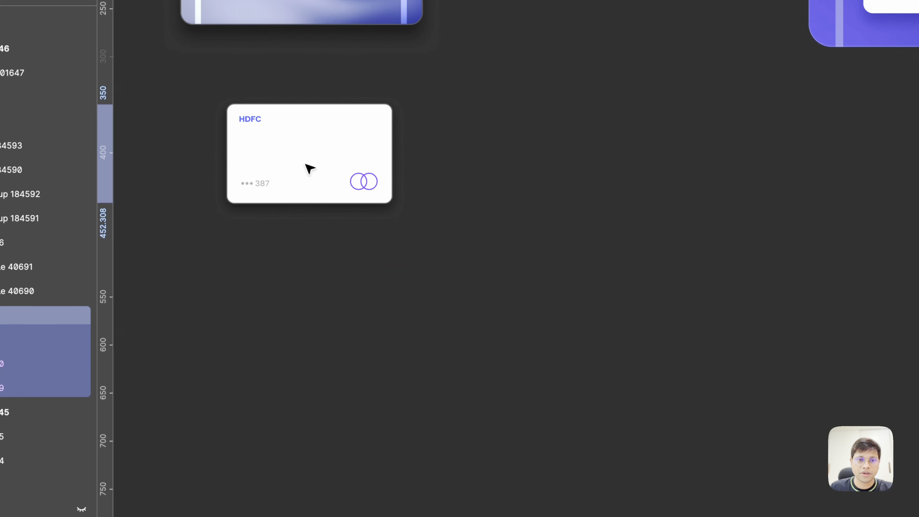
- Move the white HDFC card out below the blue frame and make it a component with a second variant
scroll(312, 168, right, 10)
scroll(312, 168, up, 5)
click(524, 161)
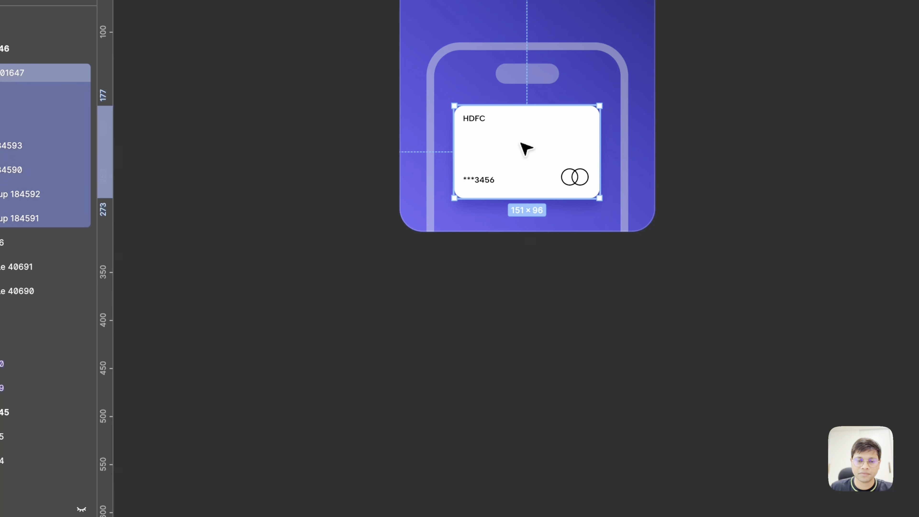
drag(525, 149, 521, 369)
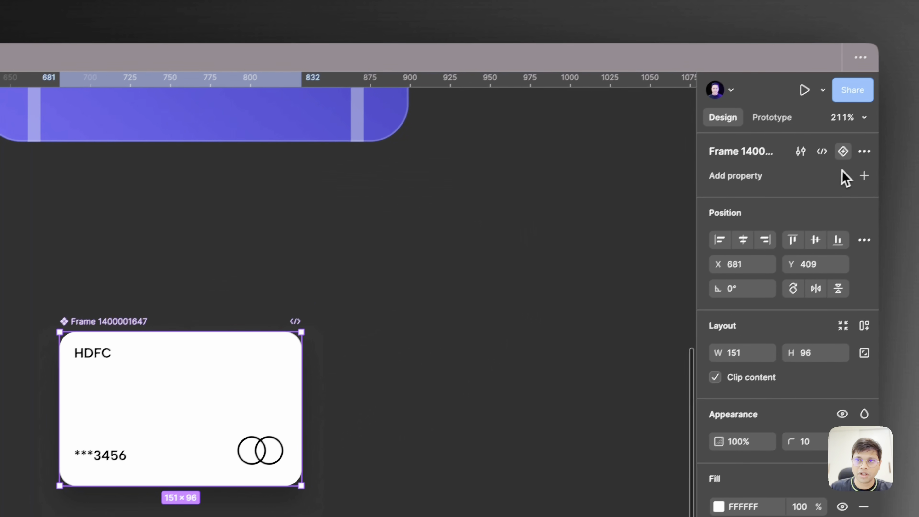
click(843, 150)
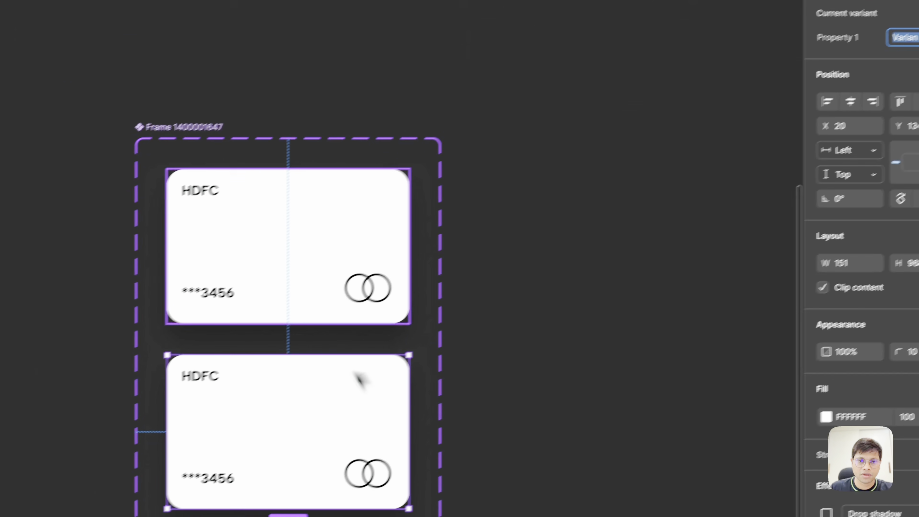
- Set the Default variant's white fill opacity to 1%
double_click(277, 253)
click(341, 224)
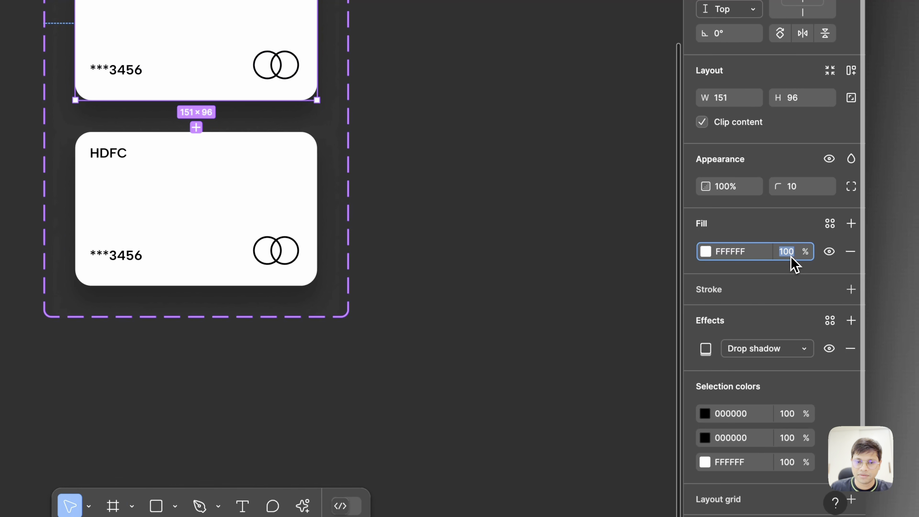
key(shift+Down)
key(shift+Down)
key(shift+Down)
key(shift+Down)
key(shift+Down)
key(shift+Down)
key(shift+Down)
key(shift+Down)
key(shift+Down)
key(shift+Down)
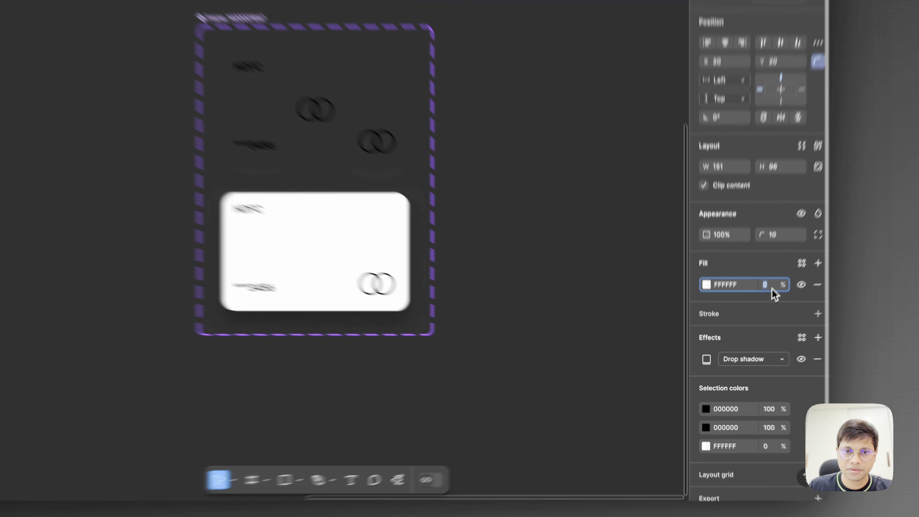
key(Up)
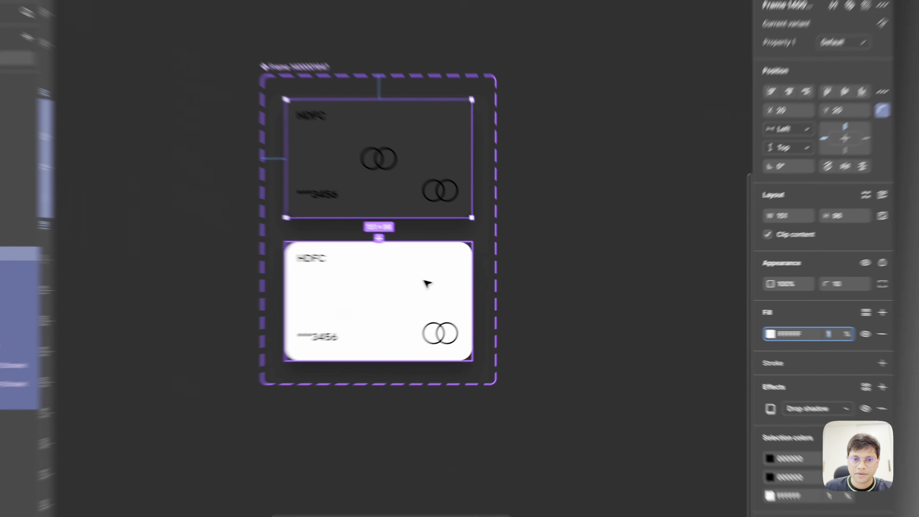
- Add an inside stroke in FFFFFF at 7% opacity to both card variants
shift+click(470, 284)
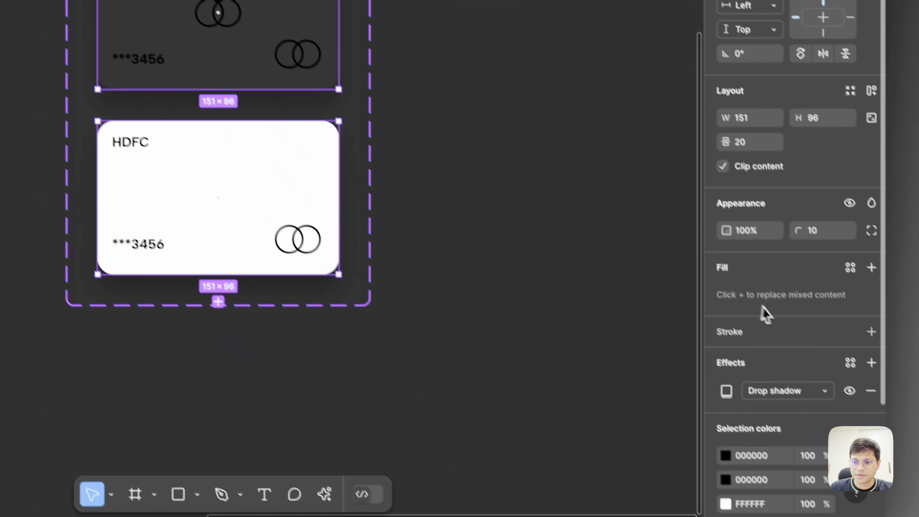
click(871, 332)
click(727, 360)
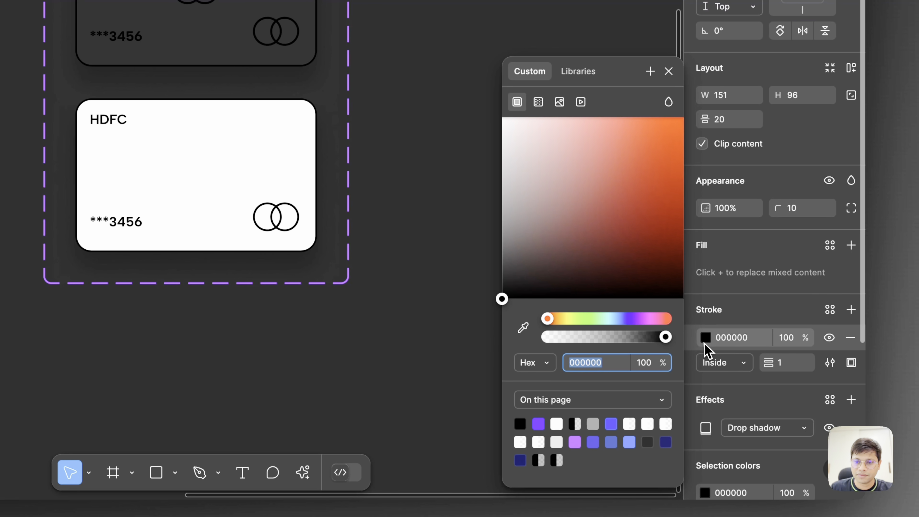
text(FFFFFF)
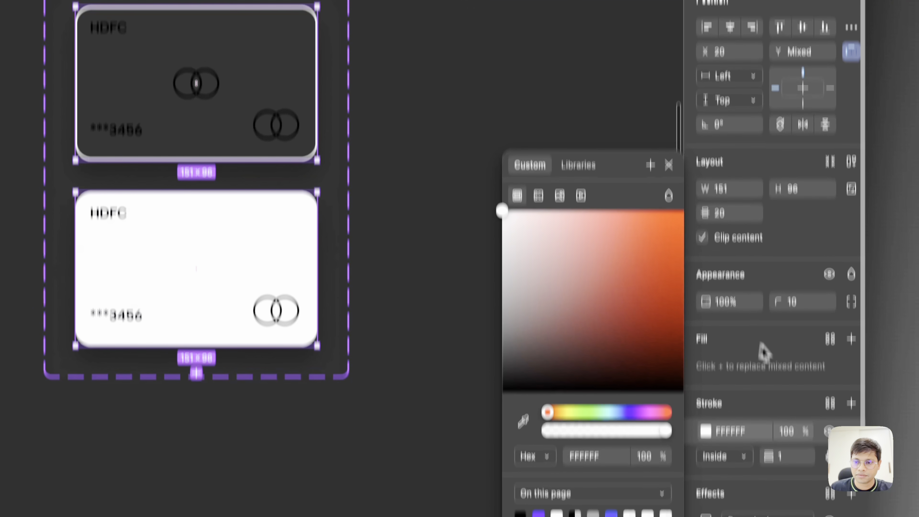
click(783, 338)
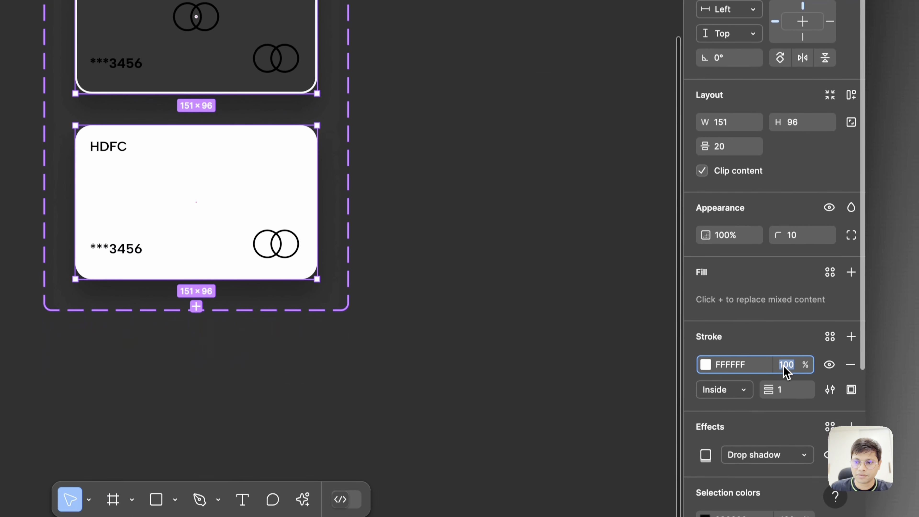
text(60)
key(Return)
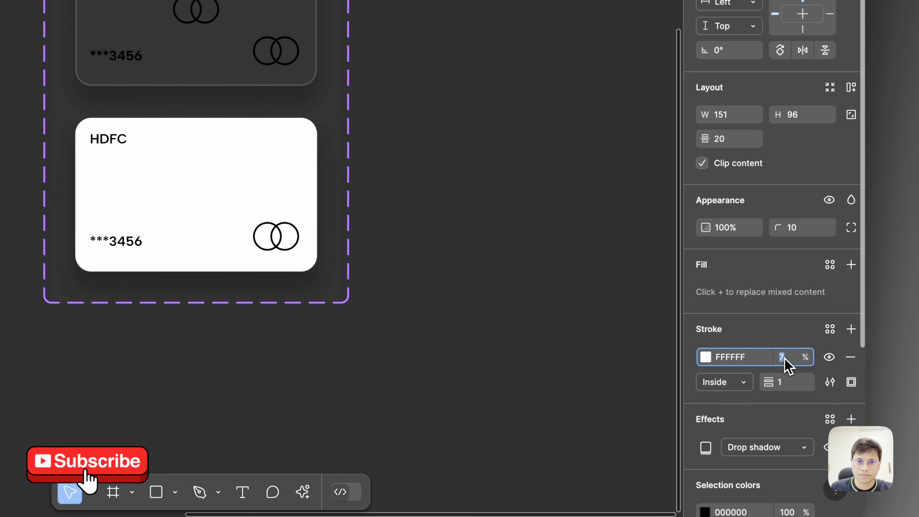
- Delete the stray rings logo from the middle of both card variants, keeping the ones in the lower-right corners
click(489, 259)
double_click(193, 22)
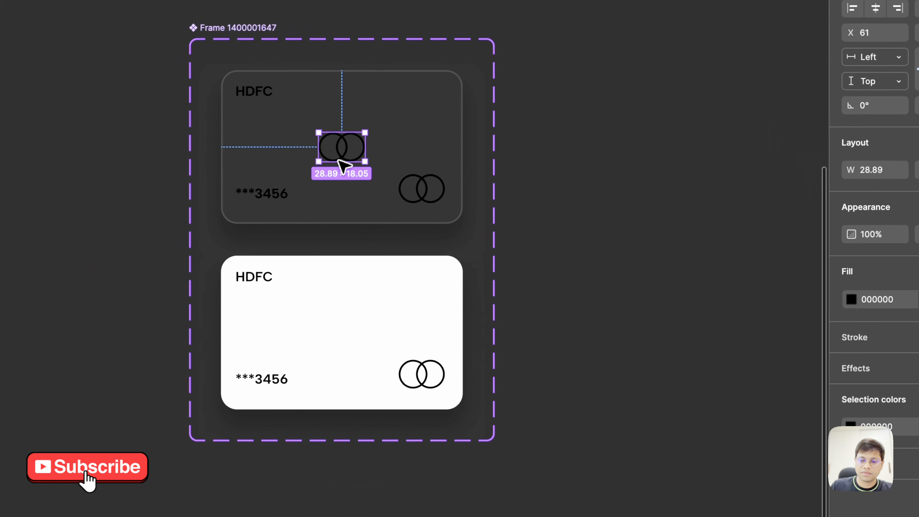
key(Delete)
click(343, 328)
double_click(343, 329)
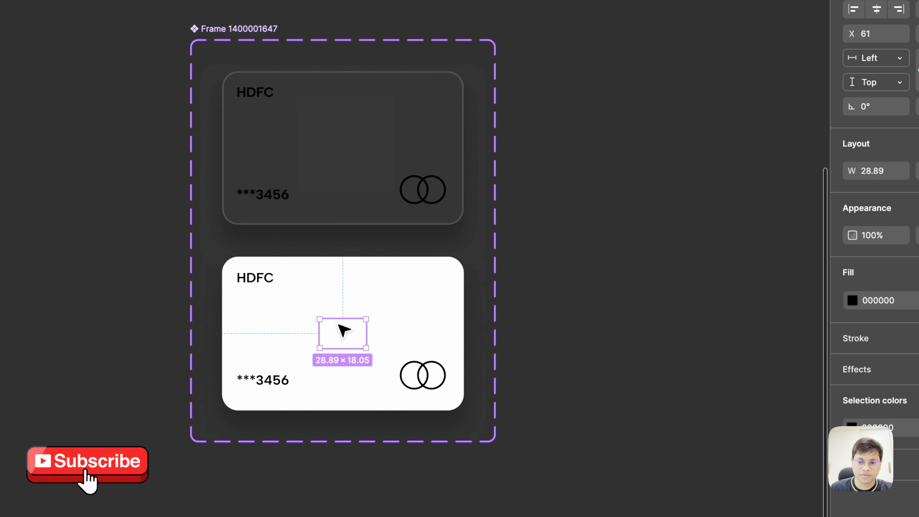
key(Delete)
click(357, 158)
click(609, 184)
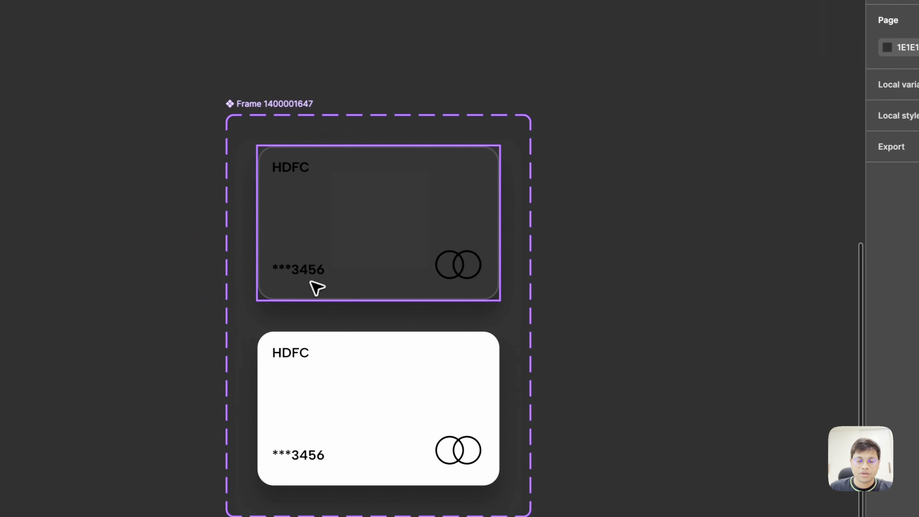
- Add a Background blur effect of 24 to the Default card variant alongside its drop shadow
scroll(418, 238, up, 1)
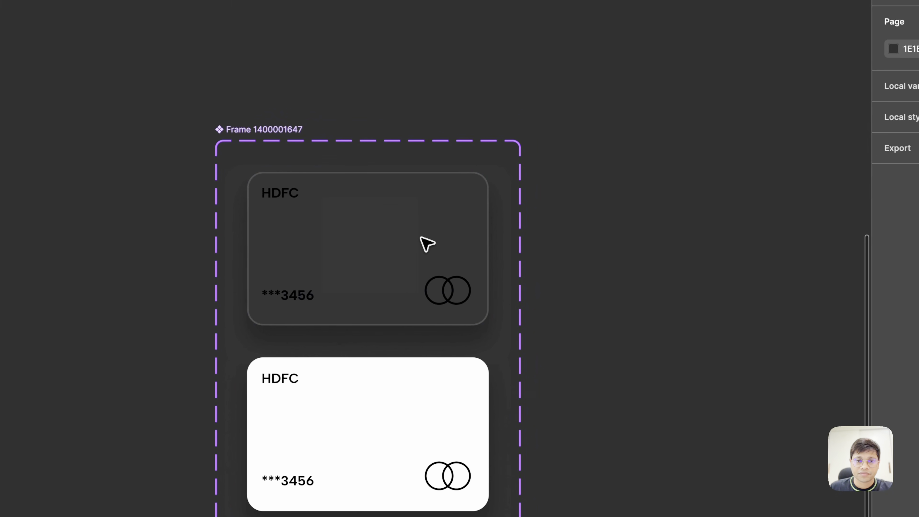
click(427, 244)
scroll(831, 397, down, 4)
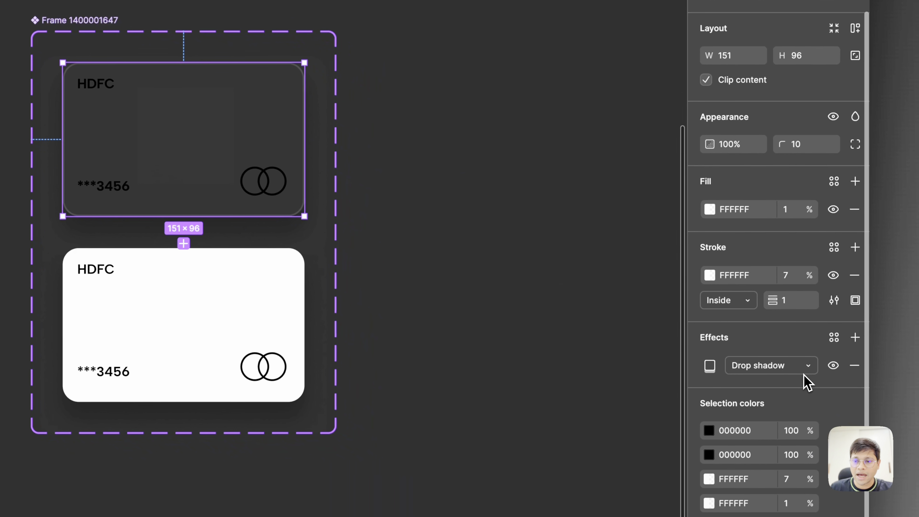
click(852, 335)
click(760, 388)
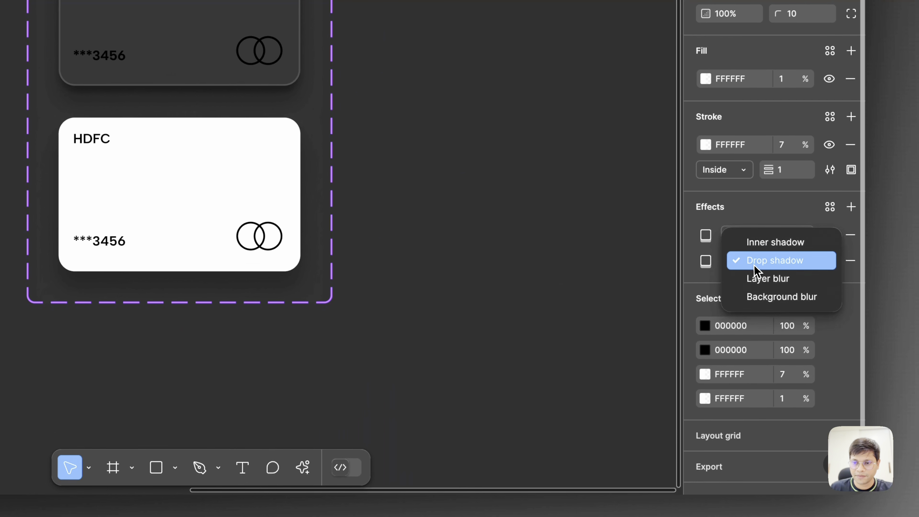
click(767, 295)
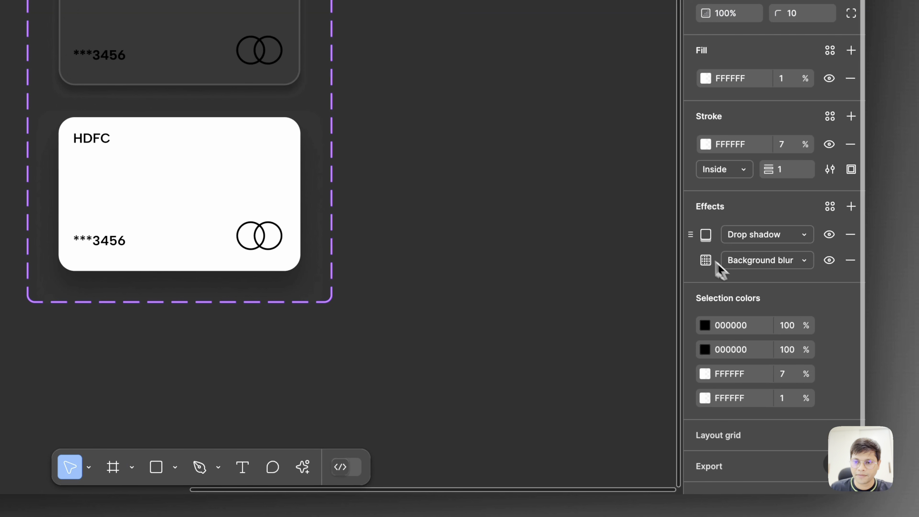
click(706, 260)
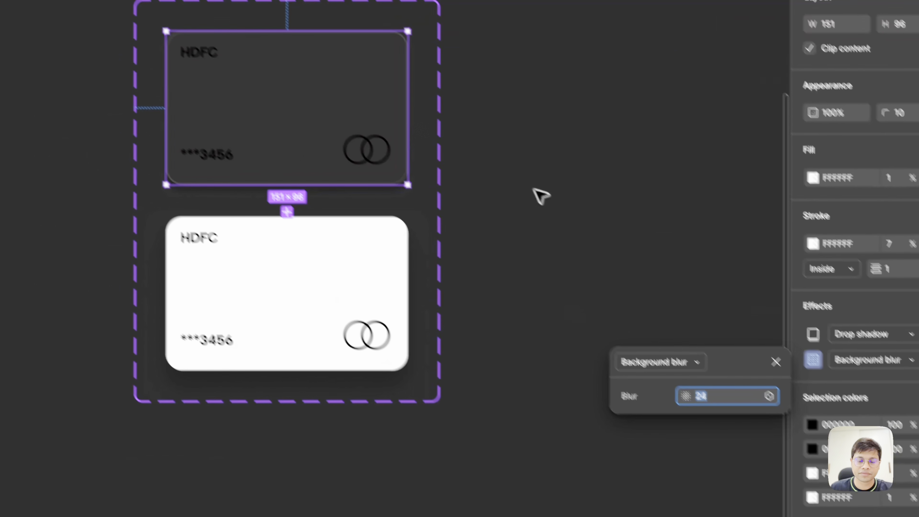
click(431, 90)
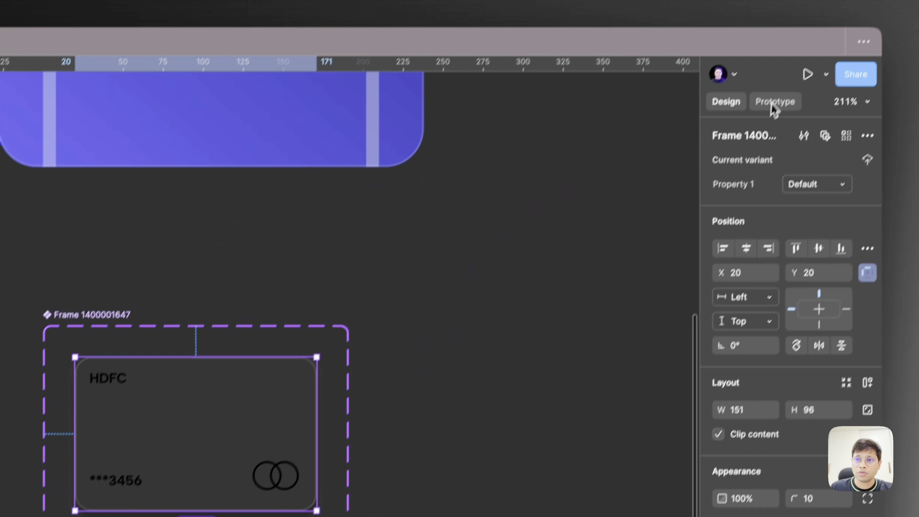
- Prototype a Mouse enter interaction from the Default variant that changes to Variant2 with Smart animate
click(775, 102)
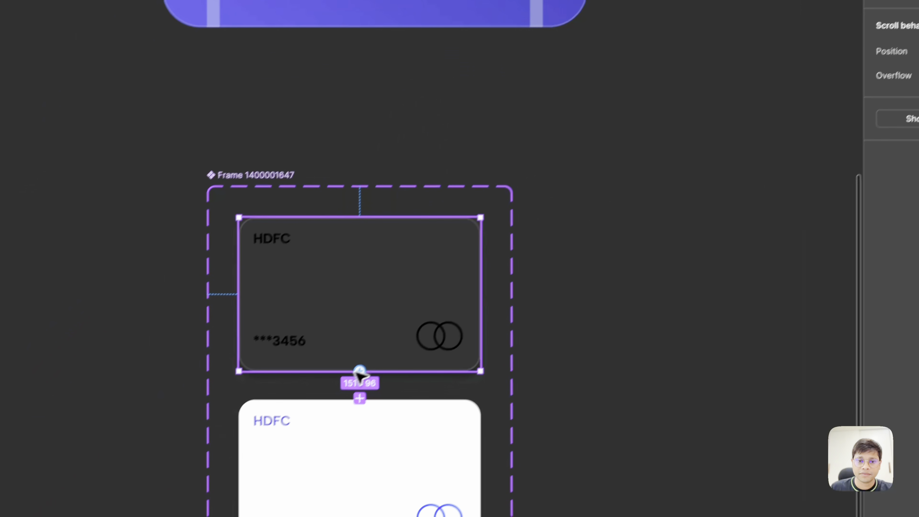
drag(210, 510, 382, 388)
click(409, 232)
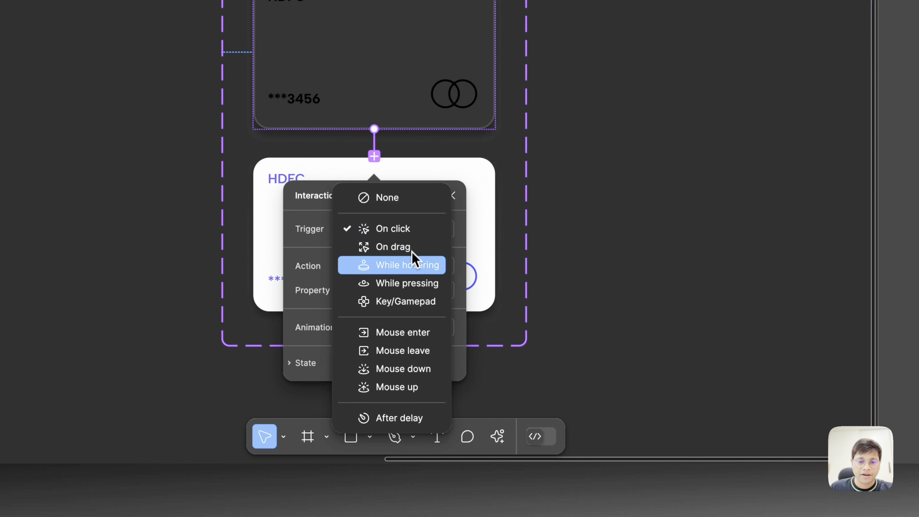
click(412, 335)
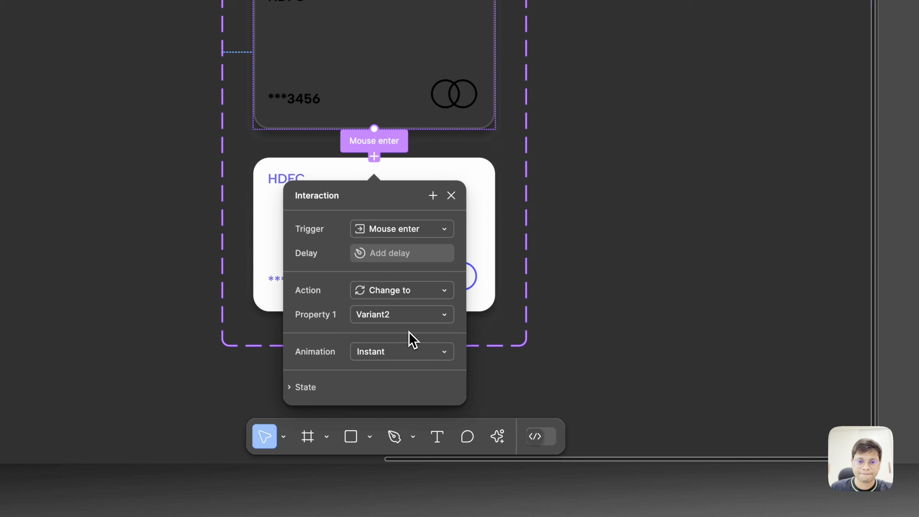
click(401, 352)
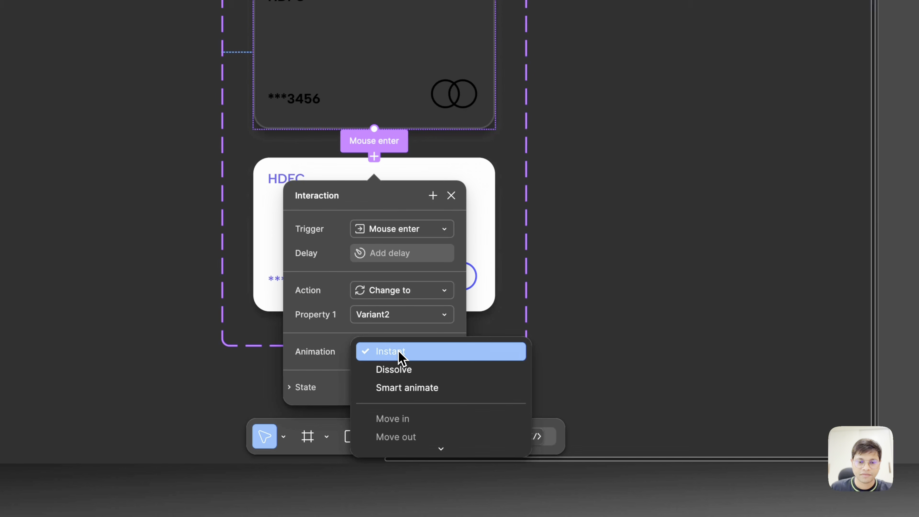
click(400, 383)
scroll(579, 292, down, 5)
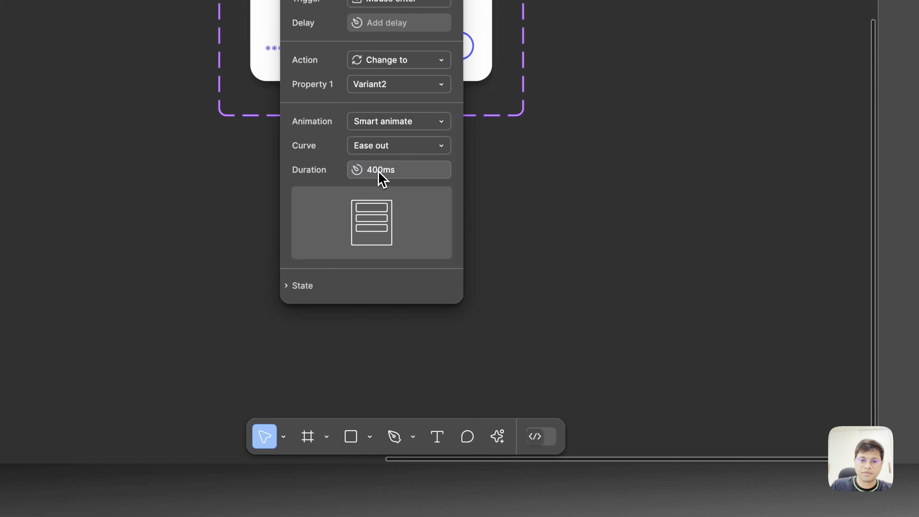
click(618, 145)
- Prototype a Mouse leave interaction from Variant2 that changes back to Default with Smart animate, Ease out, 400ms
scroll(610, 181, up, 3)
click(446, 252)
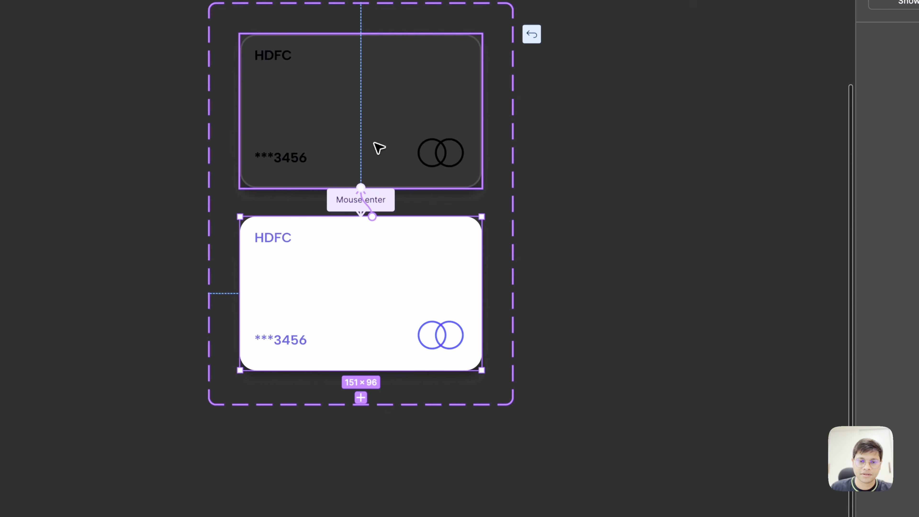
drag(379, 148, 380, 149)
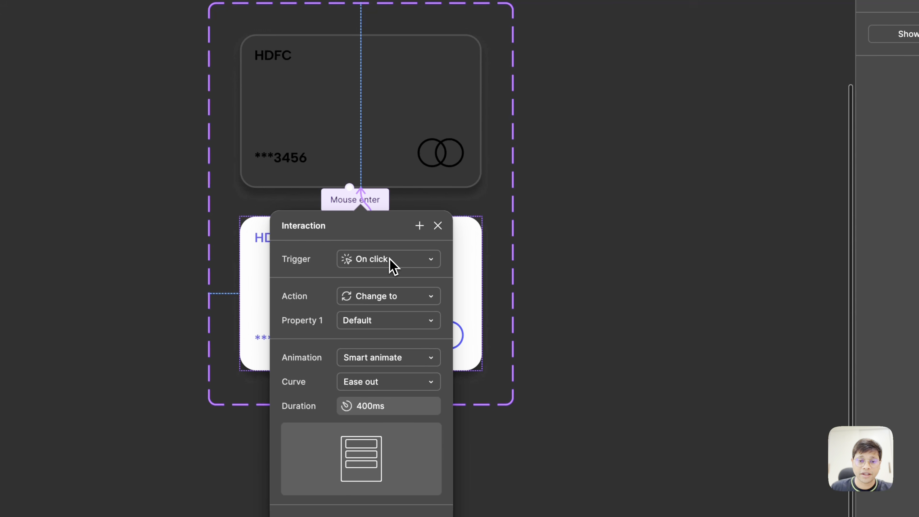
click(393, 267)
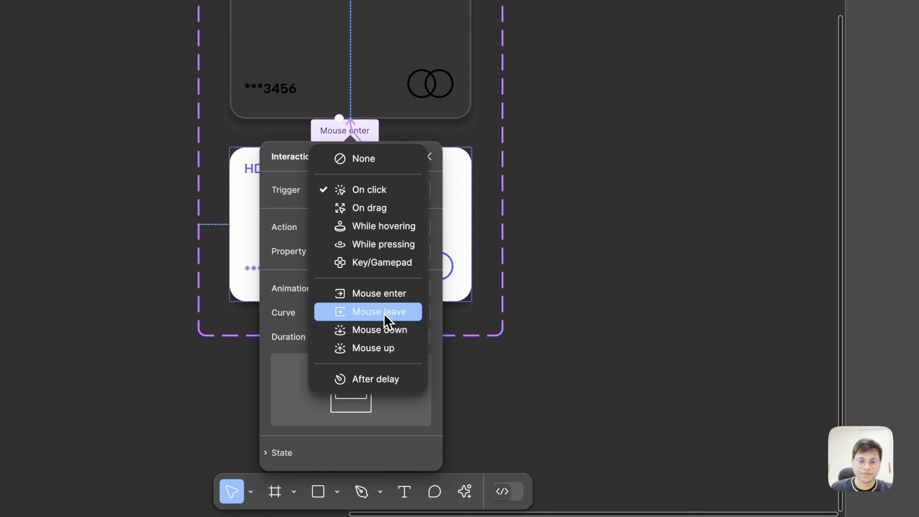
click(391, 381)
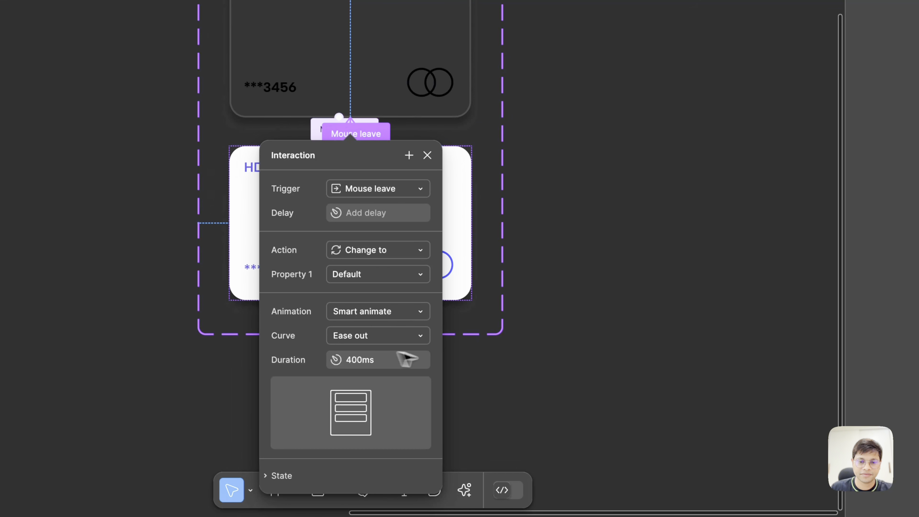
click(597, 345)
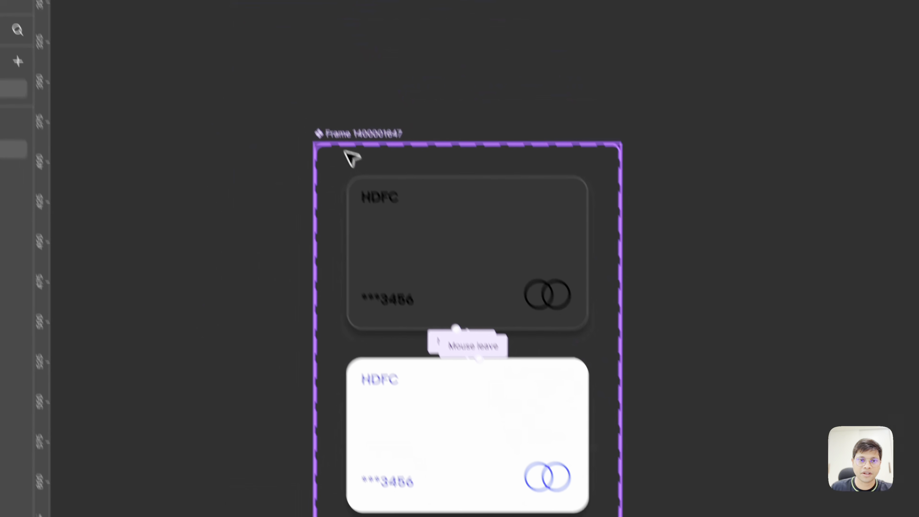
- Rename the card component set as Super card
double_click(355, 134)
text(Super card)
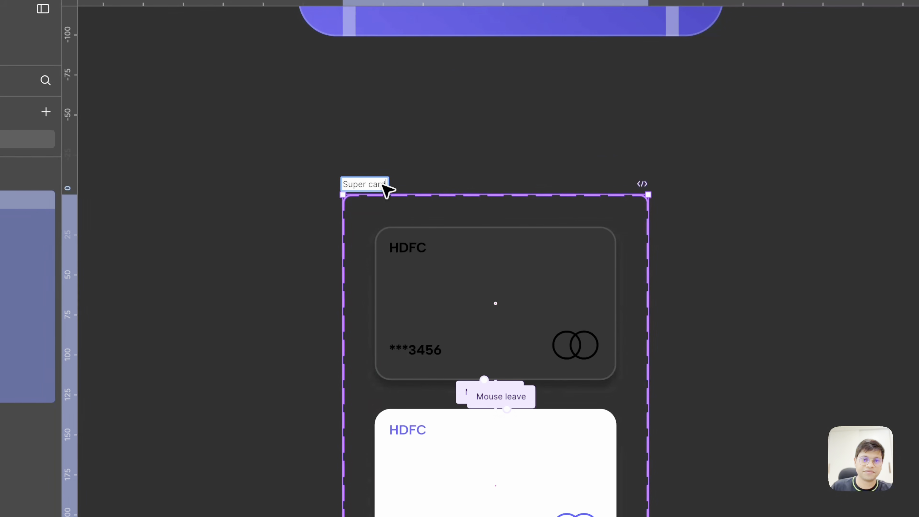
click(495, 99)
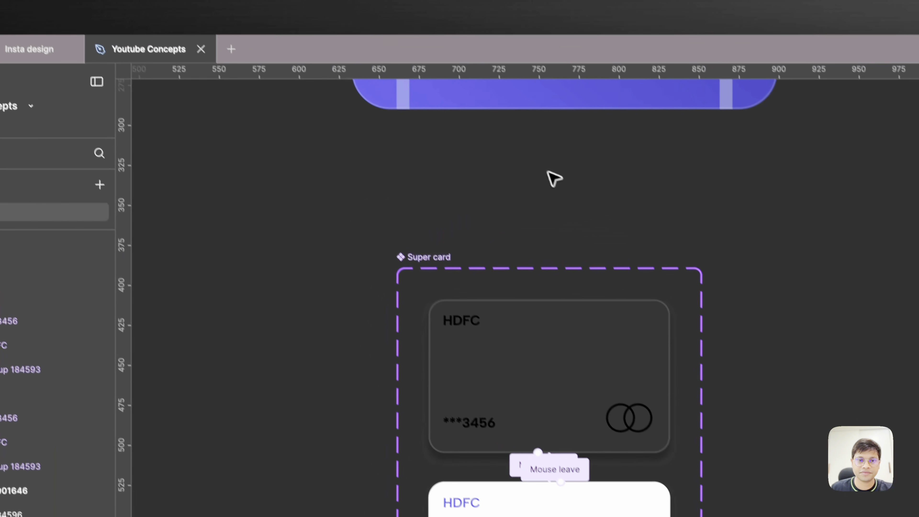
- Place an instance of the Super card component from the file's assets inside the phone outline, just below its notch
scroll(498, 99, up, 10)
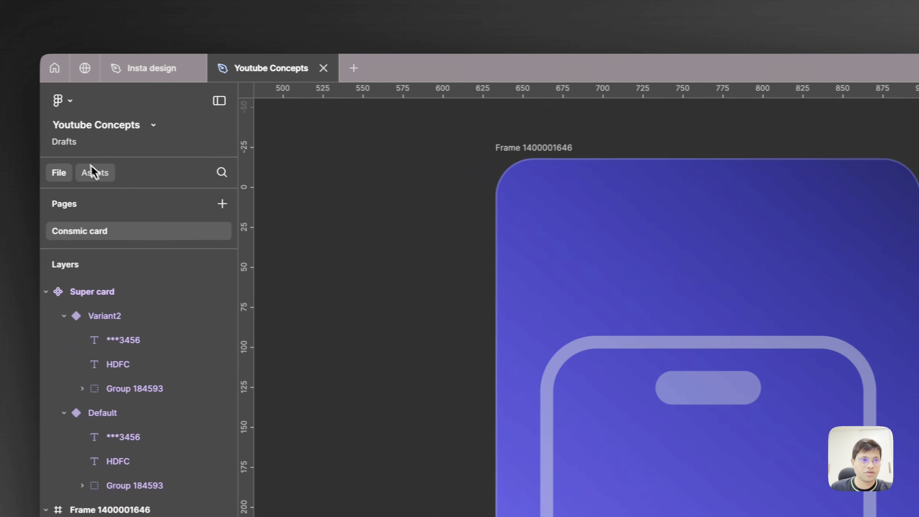
click(105, 174)
click(125, 312)
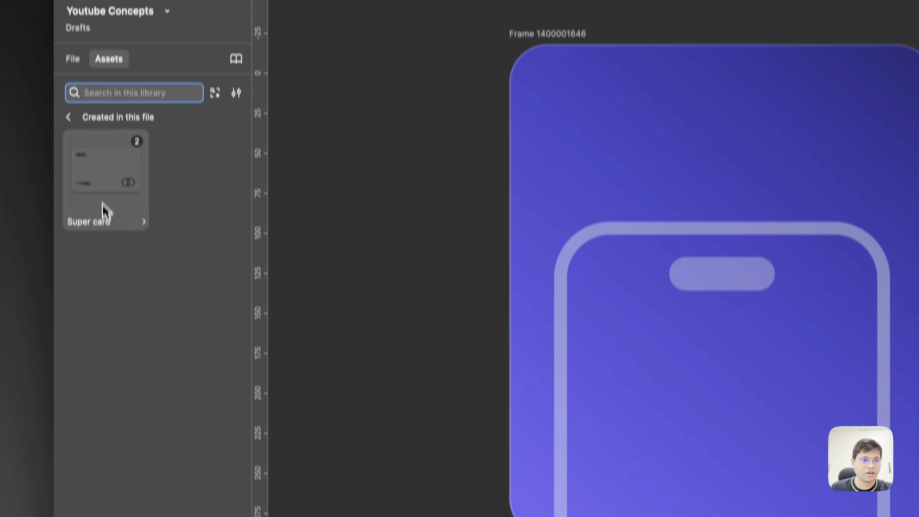
drag(103, 315, 408, 372)
drag(401, 284, 711, 339)
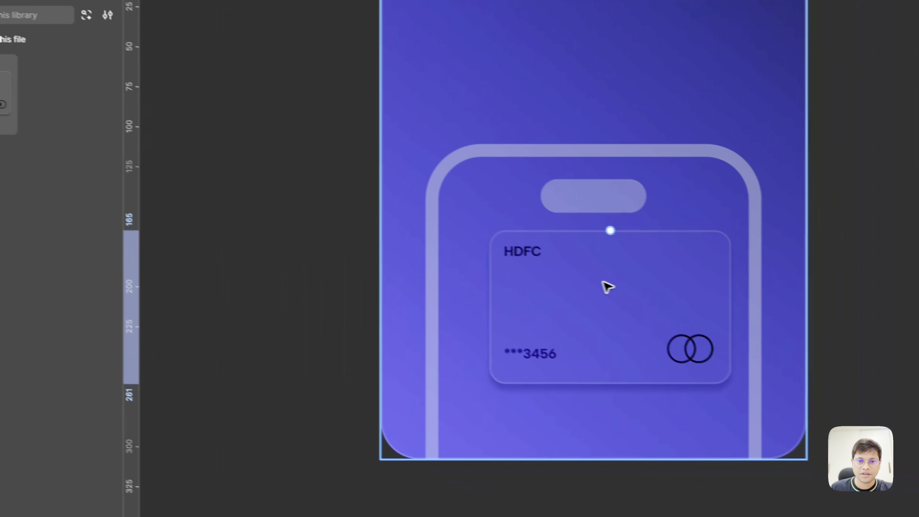
click(856, 254)
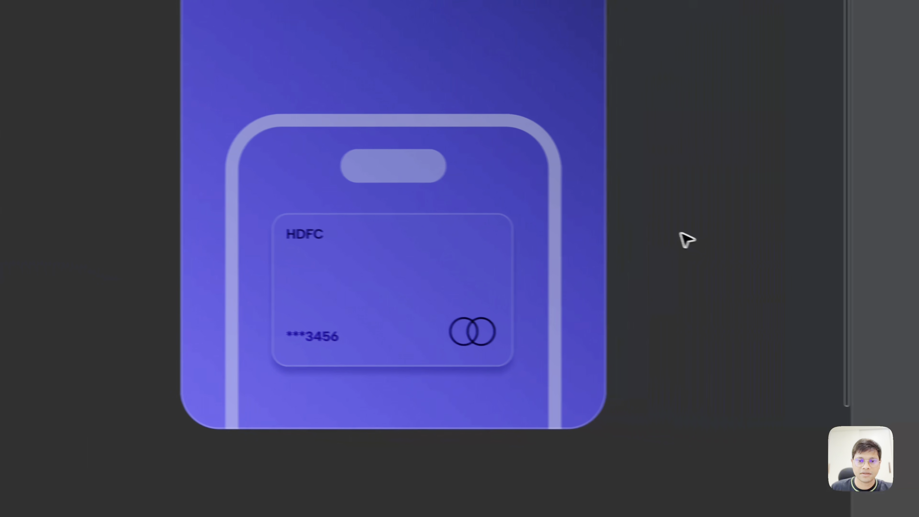
- Move the Cosmic Credit card title and subtitle group onto the upper part of the purple tile
scroll(856, 254, down, 5)
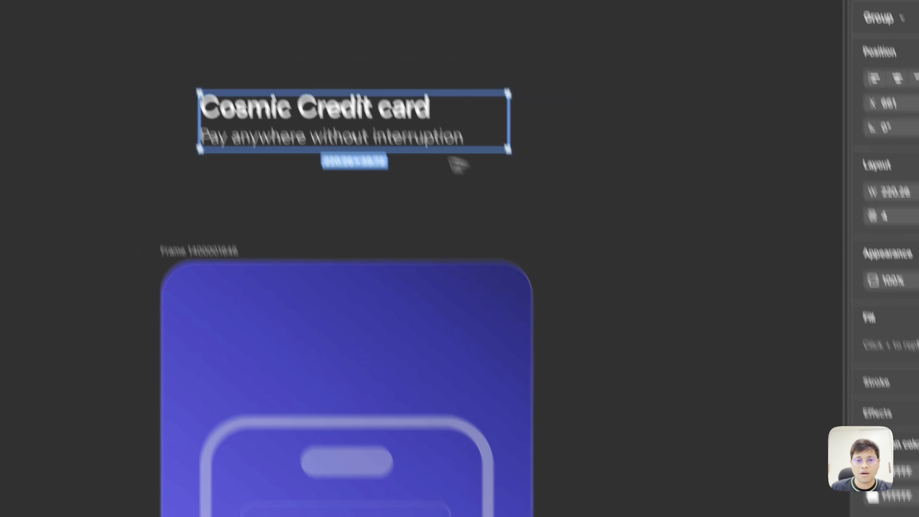
drag(456, 161, 423, 331)
click(494, 149)
- Move the Super card component set away from beneath the tile to its lower left
scroll(495, 149, down, 5)
scroll(494, 148, down, 3)
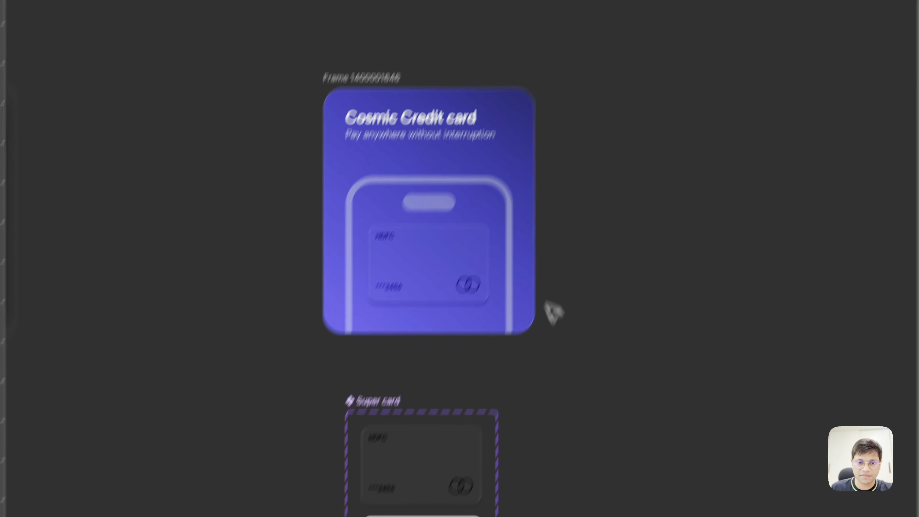
scroll(550, 312, down, 5)
drag(413, 239, 200, 269)
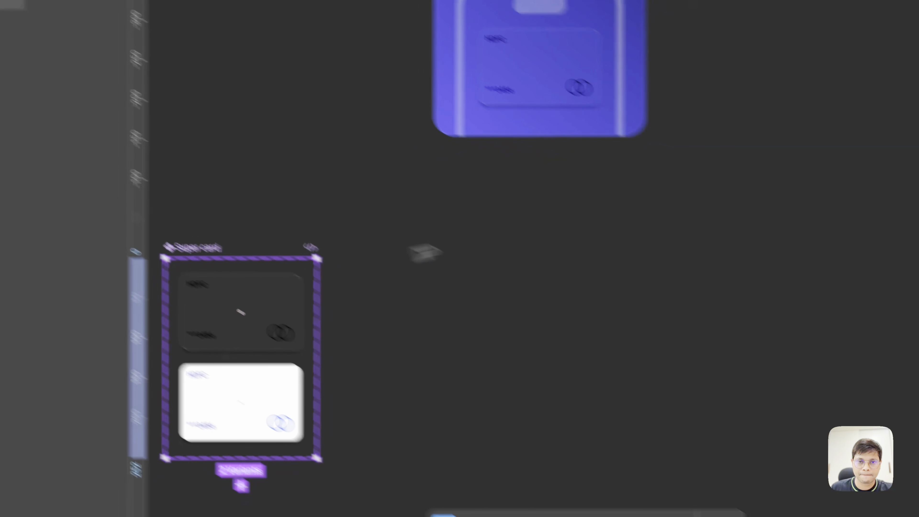
click(601, 266)
- Launch the Noise & Texture plugin
scroll(602, 266, up, 3)
scroll(601, 267, right, 2)
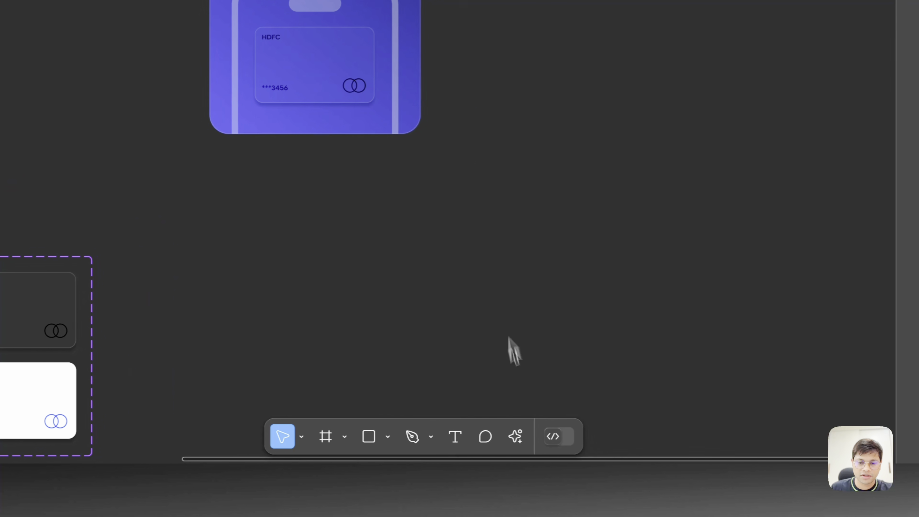
click(522, 436)
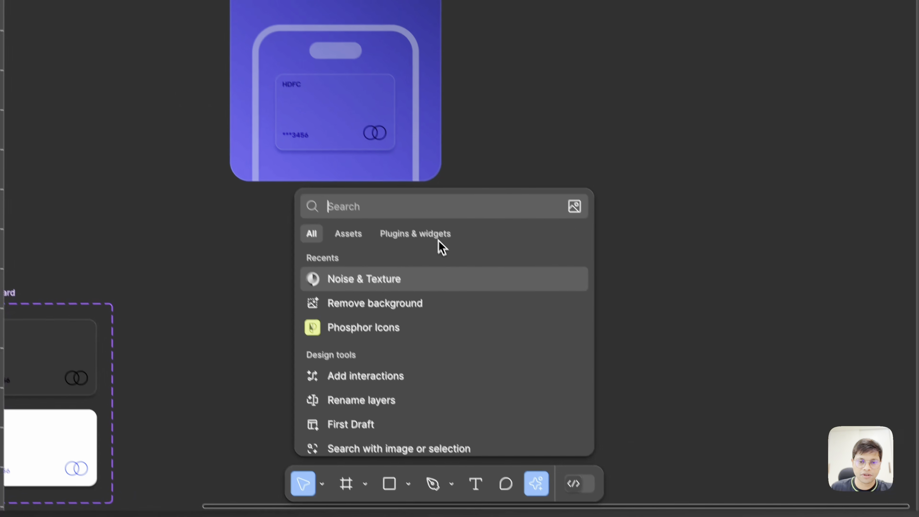
click(439, 241)
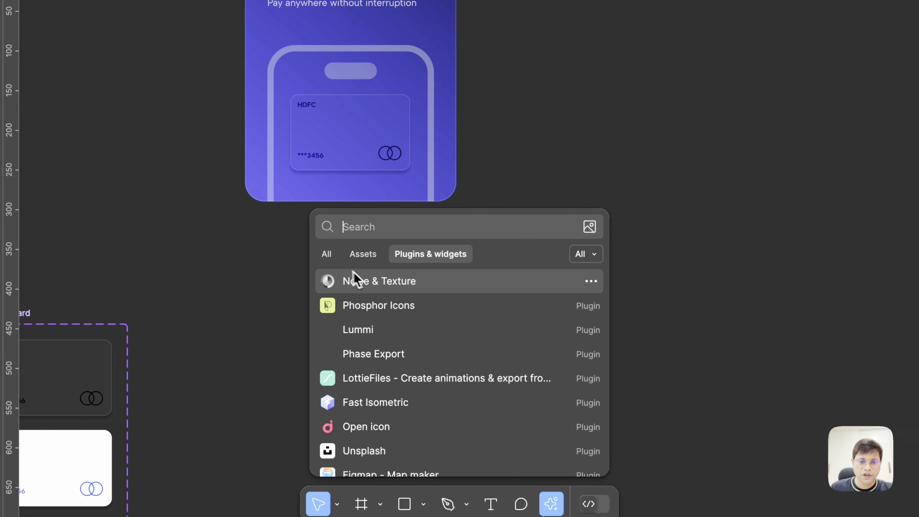
click(389, 281)
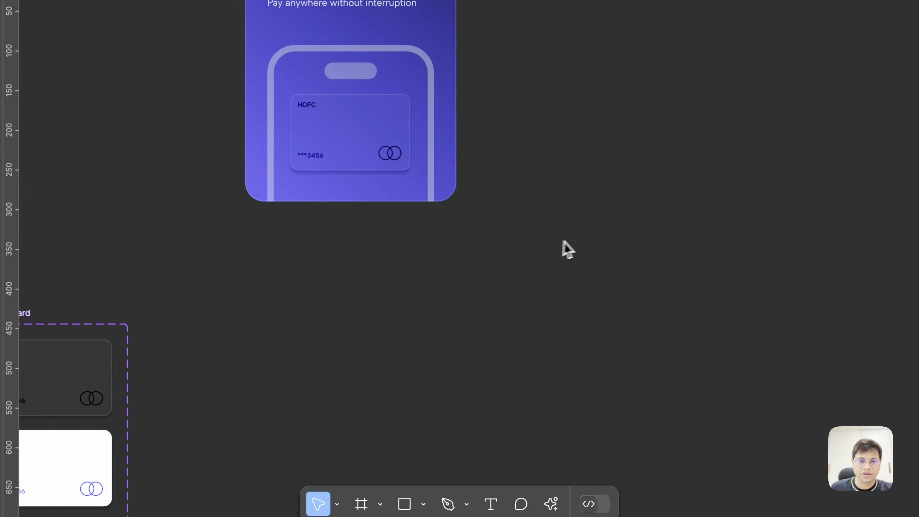
scroll(578, 238, right, 1)
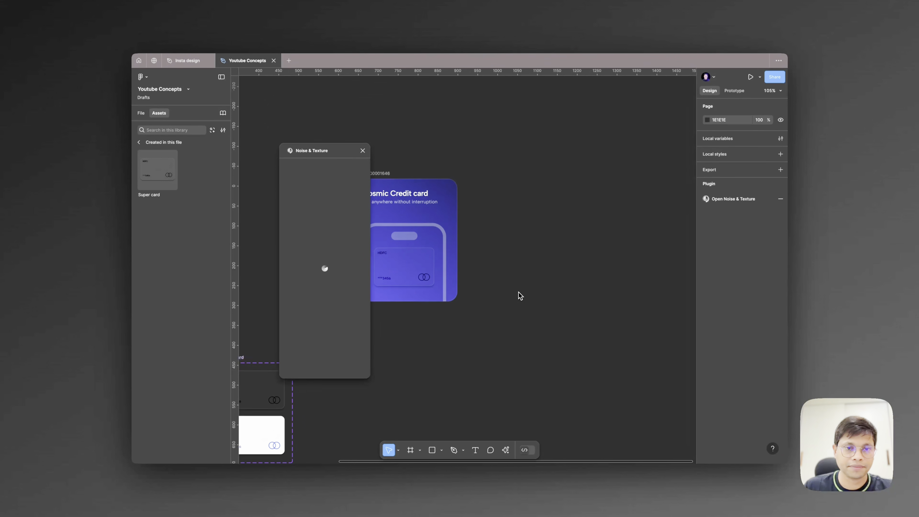
scroll(518, 292, left, 1)
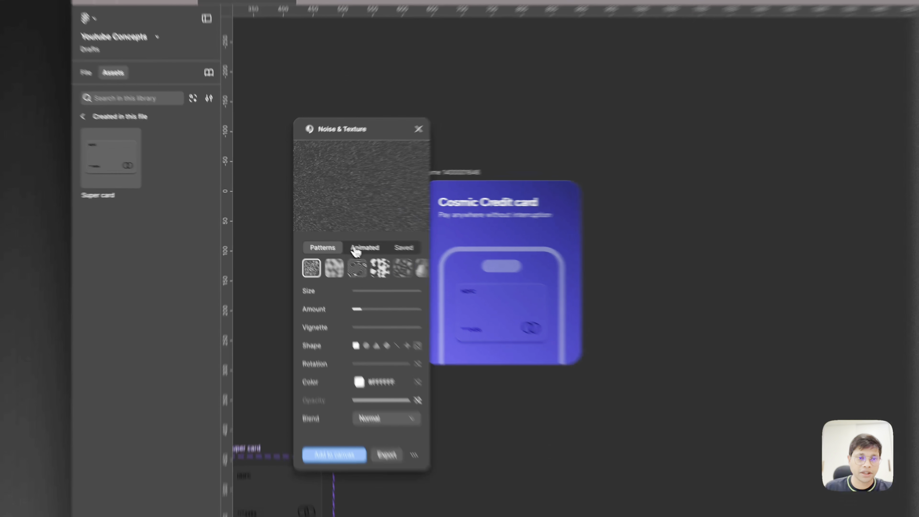
- Switch Noise & Texture to its animated patterns and raise the first pattern's speed to about half
click(328, 231)
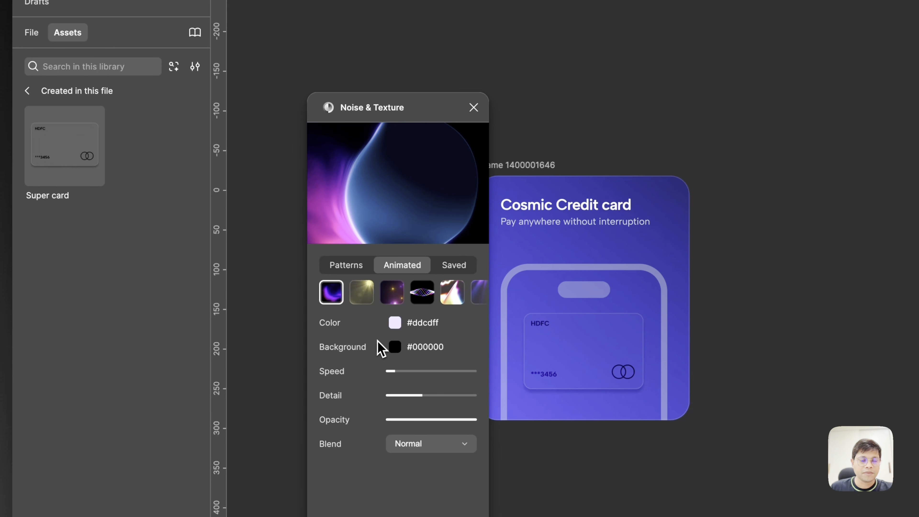
click(395, 323)
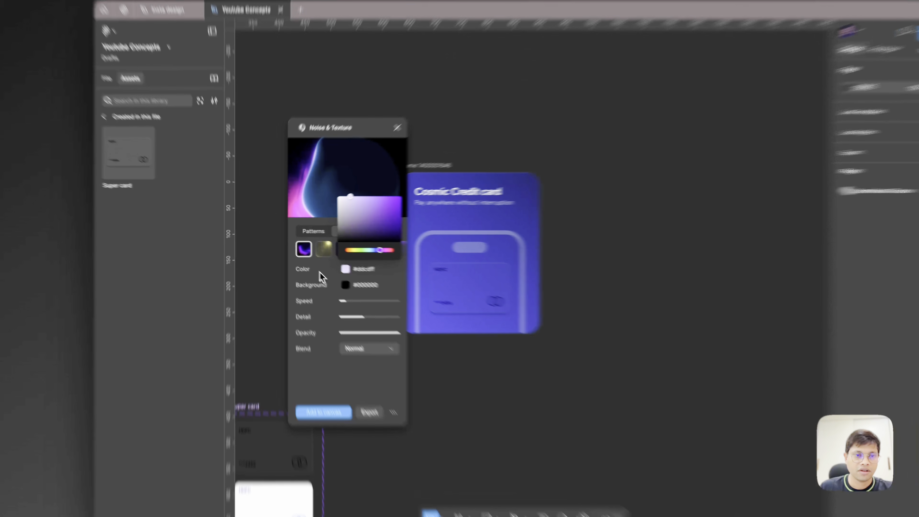
click(320, 272)
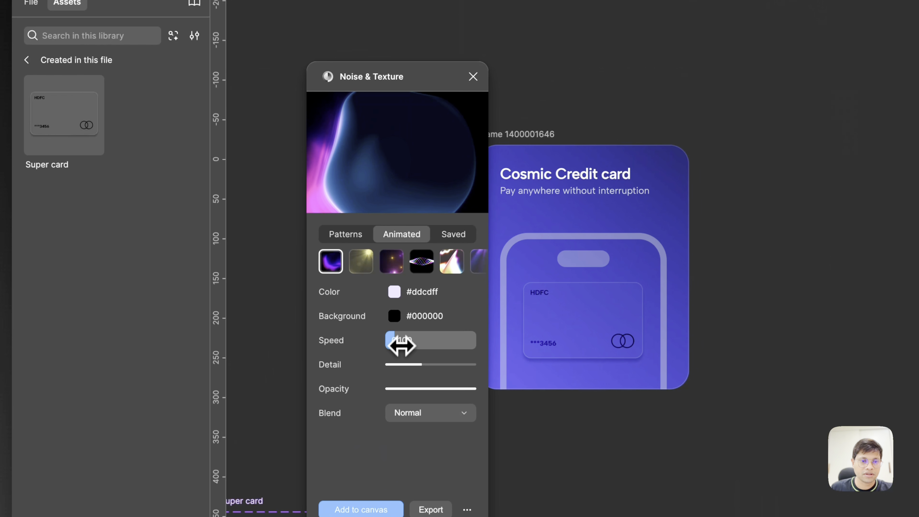
drag(402, 343, 434, 346)
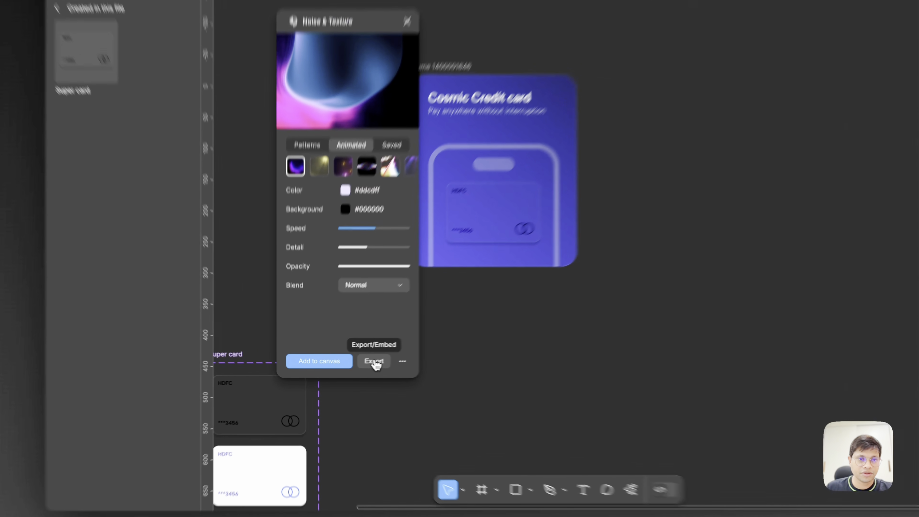
- Export the animated pattern as a video named Aura 1.mp4 in Documents and place it on the canvas beside the tile
click(340, 369)
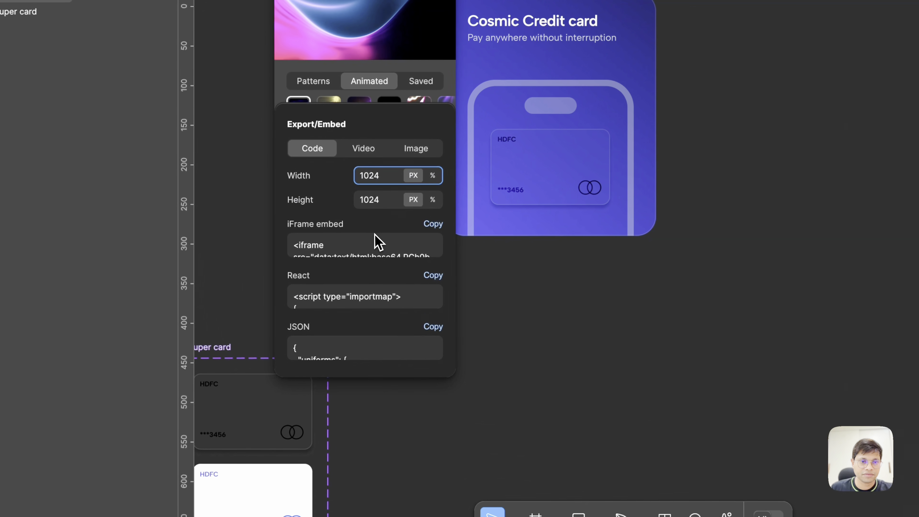
click(375, 155)
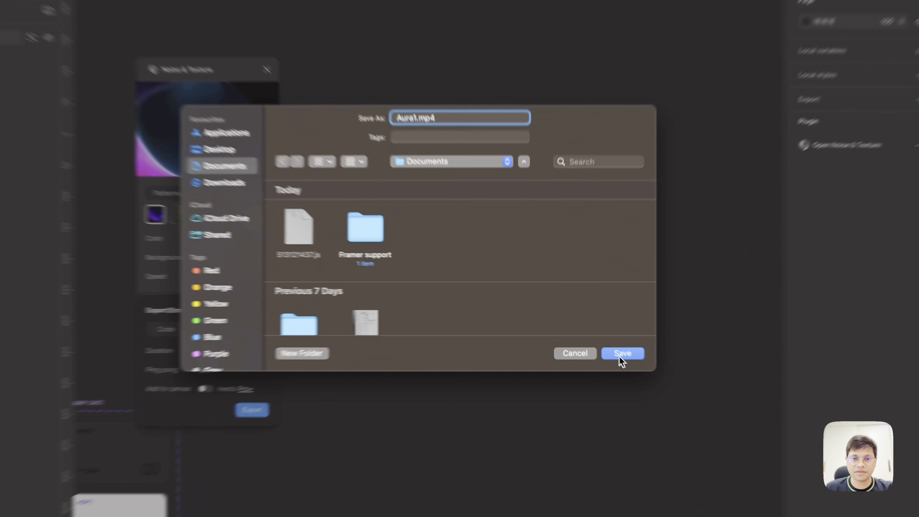
click(589, 332)
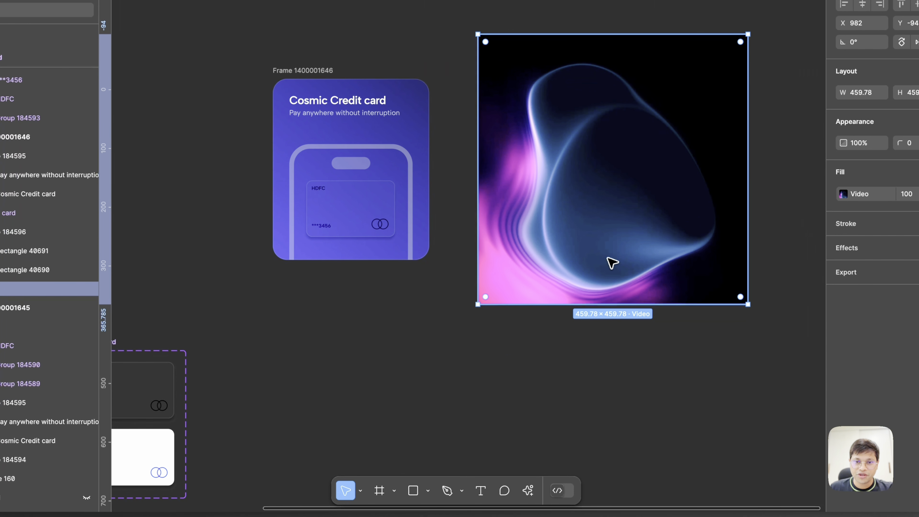
click(610, 403)
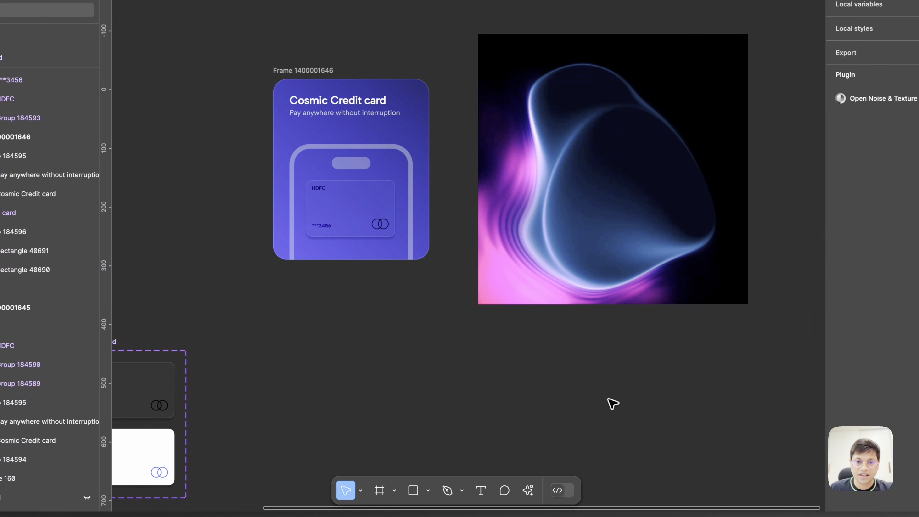
- Move the Aura 1 video from the canvas into the Cosmic Credit card tile frame by cutting and pasting it
scroll(615, 312, up, 1)
scroll(616, 313, left, 1)
click(626, 216)
drag(626, 215, 592, 218)
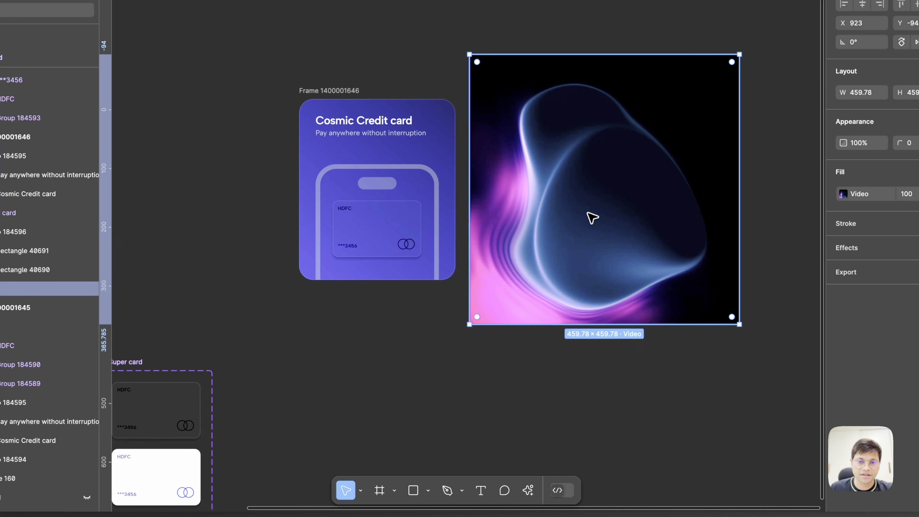
key(super+x)
click(329, 91)
scroll(337, 91, left, 1)
scroll(337, 90, up, 3)
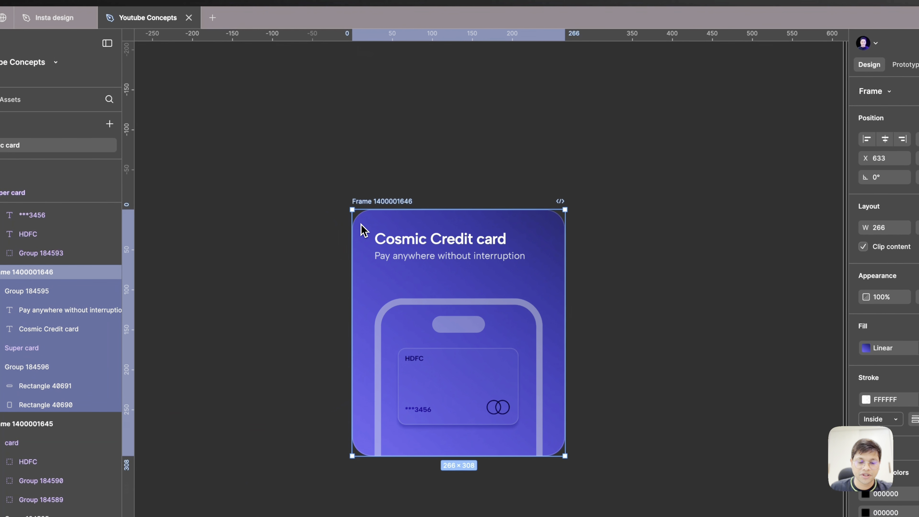
key(super+v)
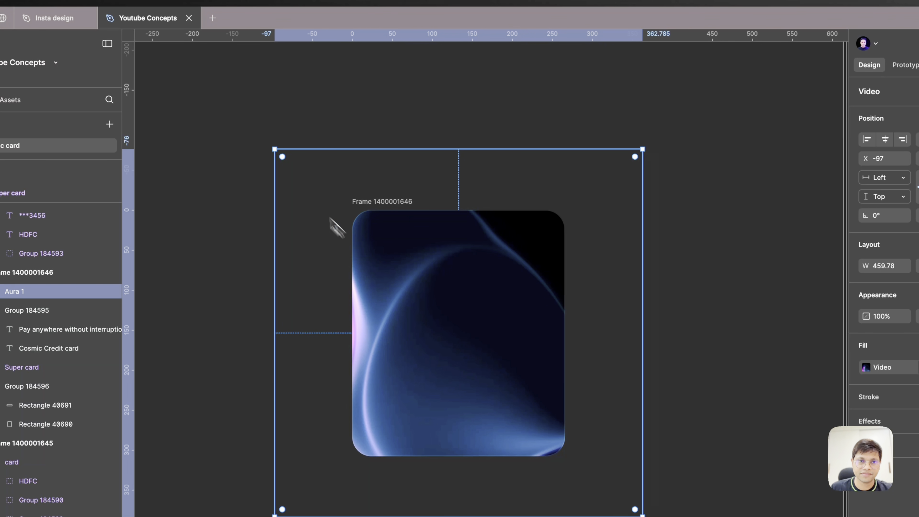
- Shrink the Aura 1 video to 422 × 422 and send it behind the tile's other contents
drag(275, 150, 328, 179)
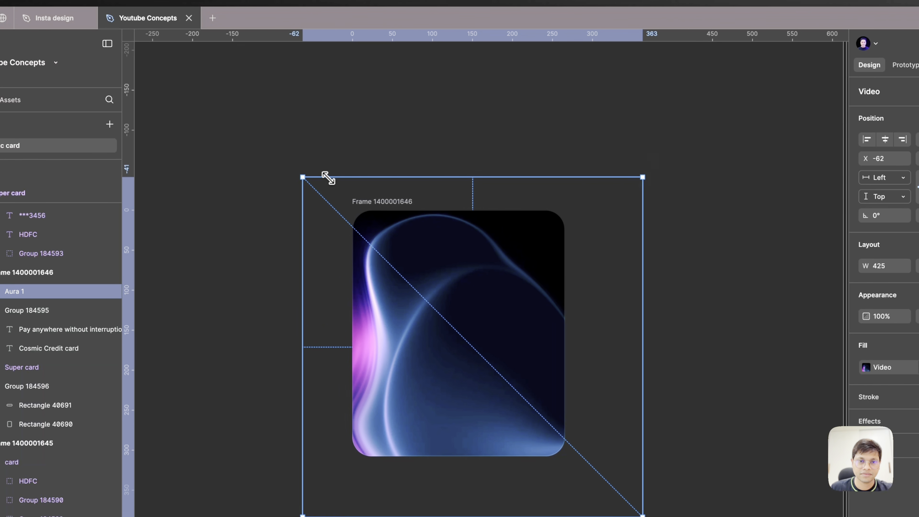
key(super+alt+bracketleft)
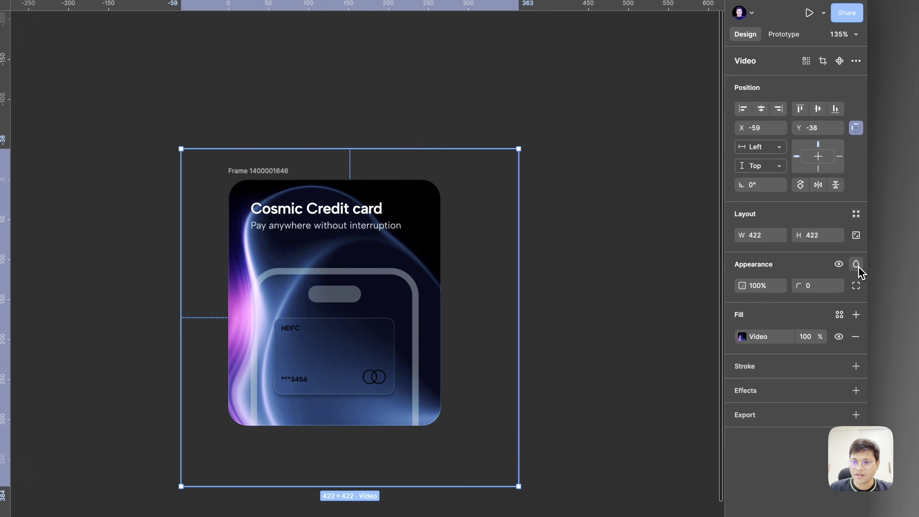
- Add a Layer blur to the Aura 1 video and set its blend mode to Luminosity
click(855, 264)
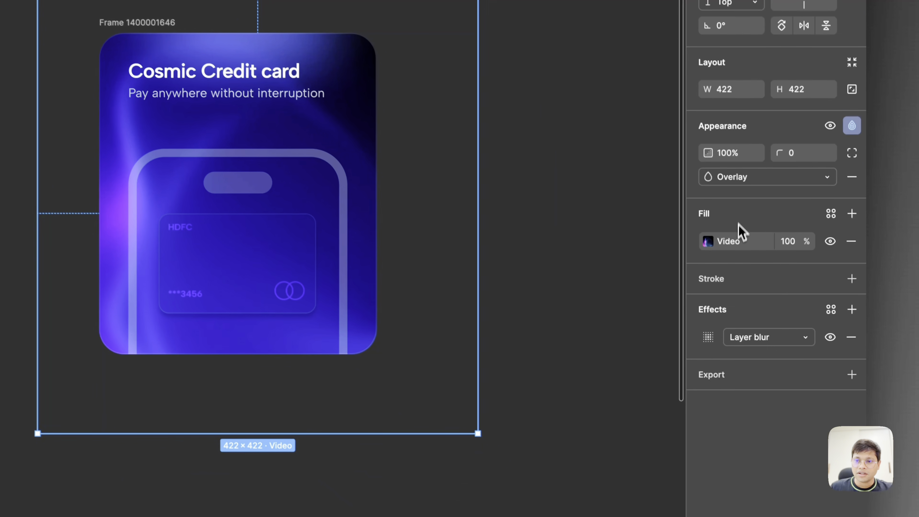
click(728, 178)
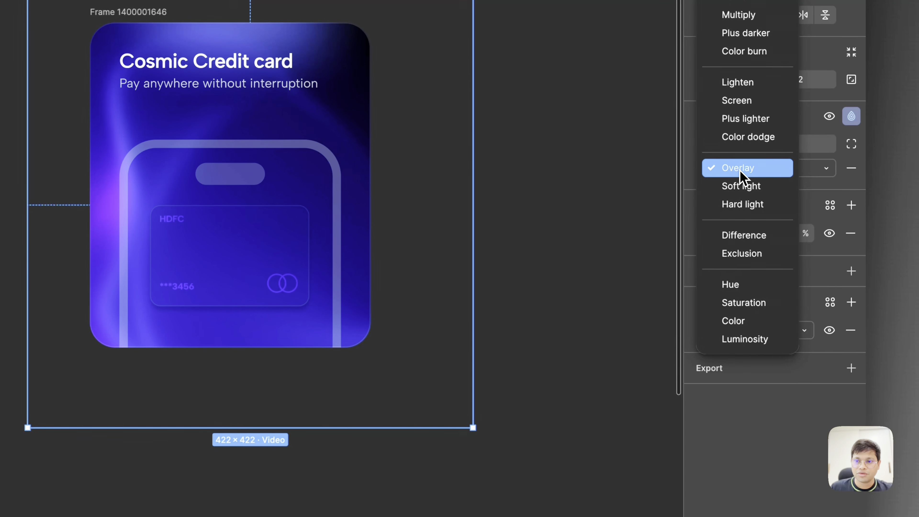
click(745, 339)
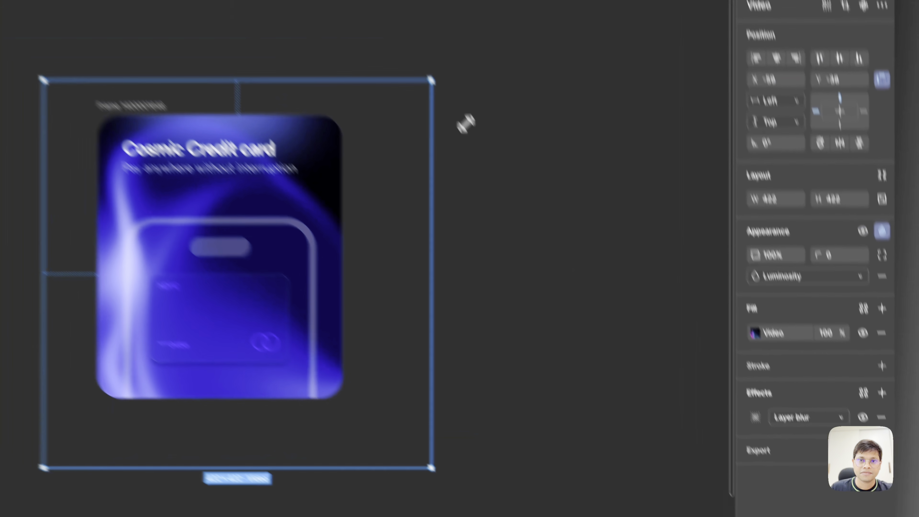
- Enlarge the Aura 1 video to 564 × 564 and shift it upward over the tile, scaling it back down to fit
drag(463, 123, 630, 93)
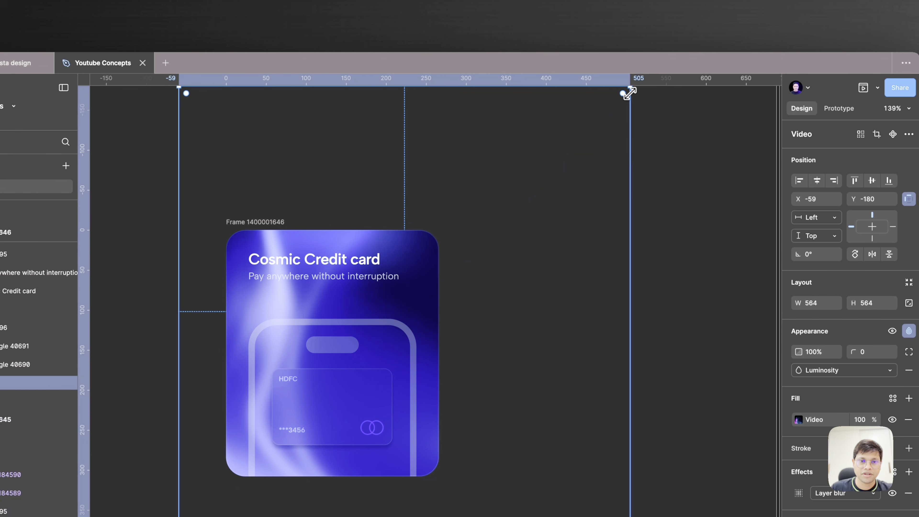
drag(437, 307, 416, 294)
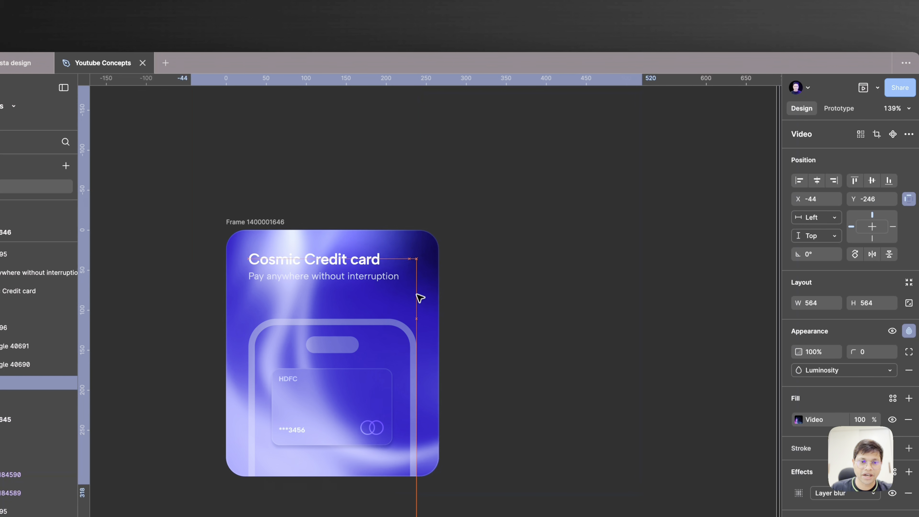
scroll(420, 297, up, 4)
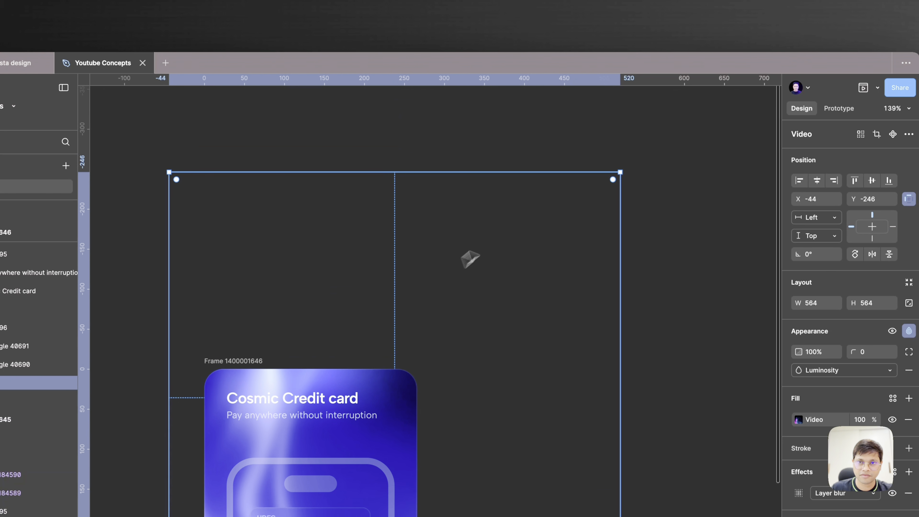
drag(612, 177, 519, 255)
- Set the blend mode of the white phone outline and its notch in the tile to Overlay
scroll(517, 256, down, 3)
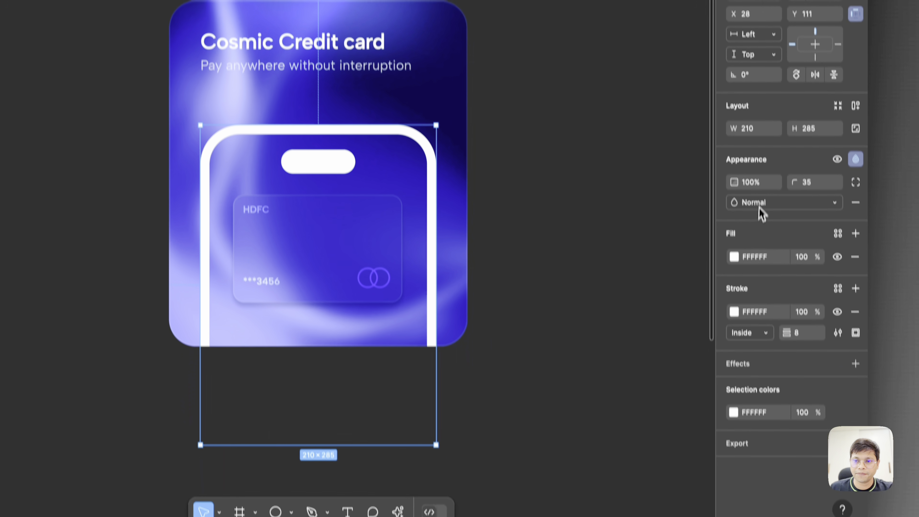
click(762, 285)
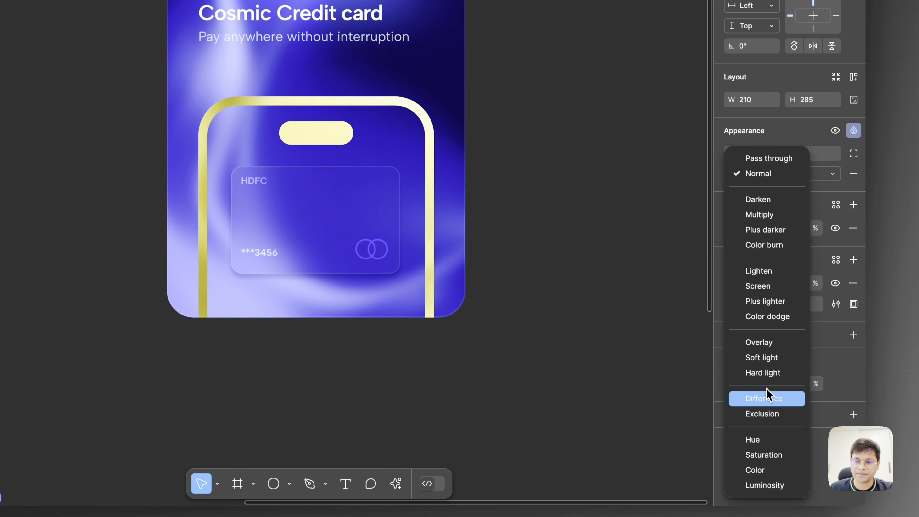
click(764, 348)
scroll(763, 353, down, 10)
scroll(579, 328, up, 2)
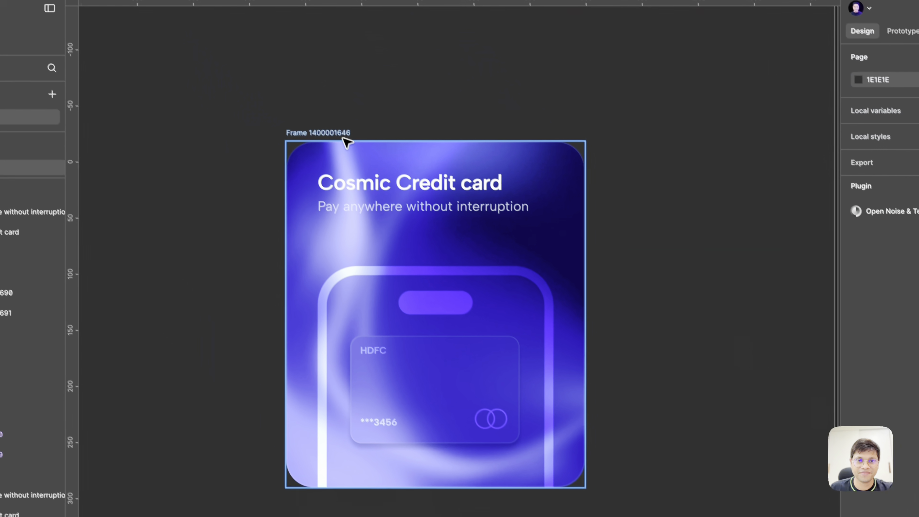
- Select the Cosmic Credit card tile frame and present its prototype in a new tab
click(346, 137)
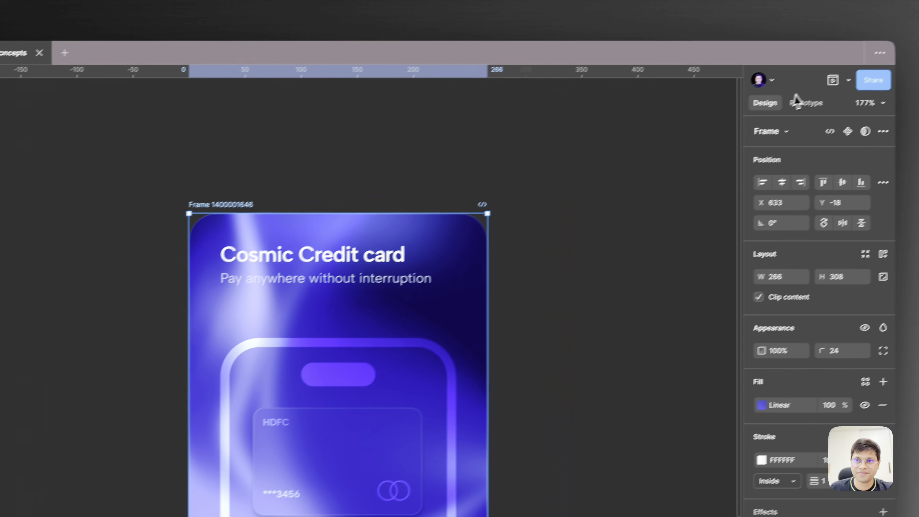
click(849, 80)
click(729, 123)
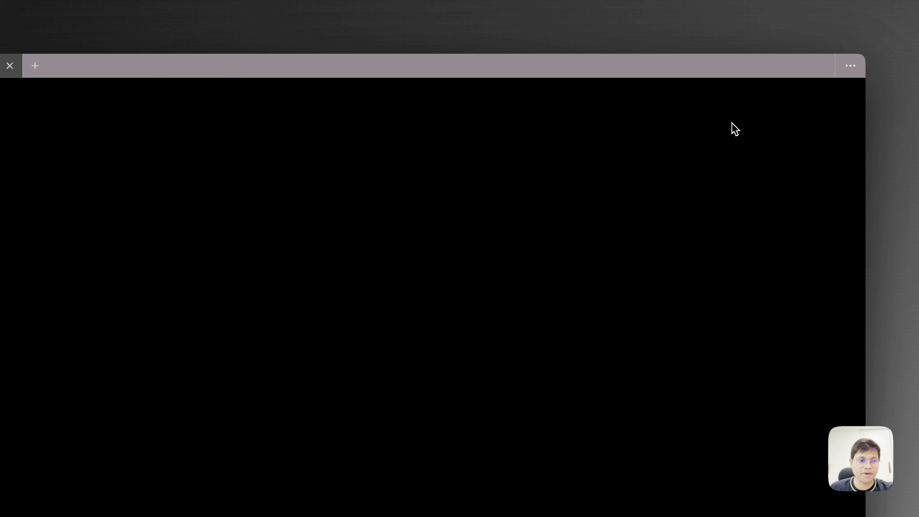